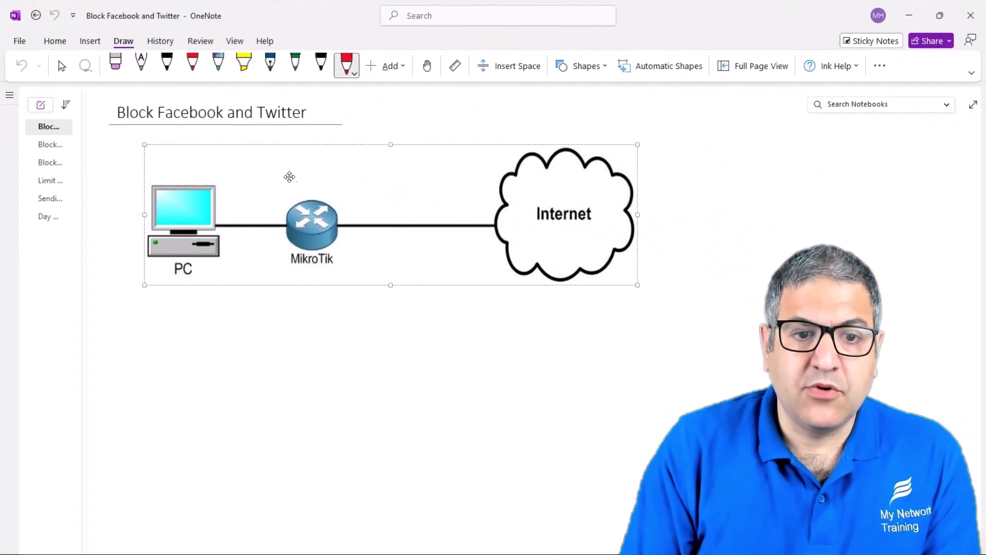
# Step: Draw a red pen arrow pointing down at the MikroTik router in the network diagram
pyautogui.click(345, 66)
pyautogui.click(312, 140)
pyautogui.moveTo(309, 133); pyautogui.dragTo(312, 191)
pyautogui.moveTo(299, 171)
pyautogui.mouseDown()
pyautogui.moveTo(306, 182)
pyautogui.moveTo(333, 177)
pyautogui.mouseUp()
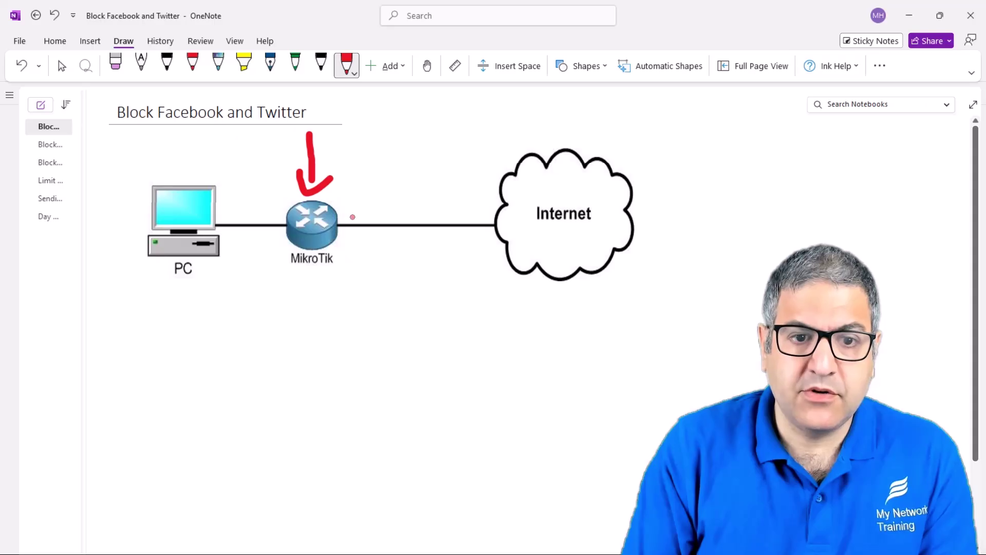
# Step: Label the router's Internet side 1 and PC side 2 in red ink, and draw an arrow pointing at the PC
pyautogui.moveTo(342, 235); pyautogui.dragTo(343, 253)
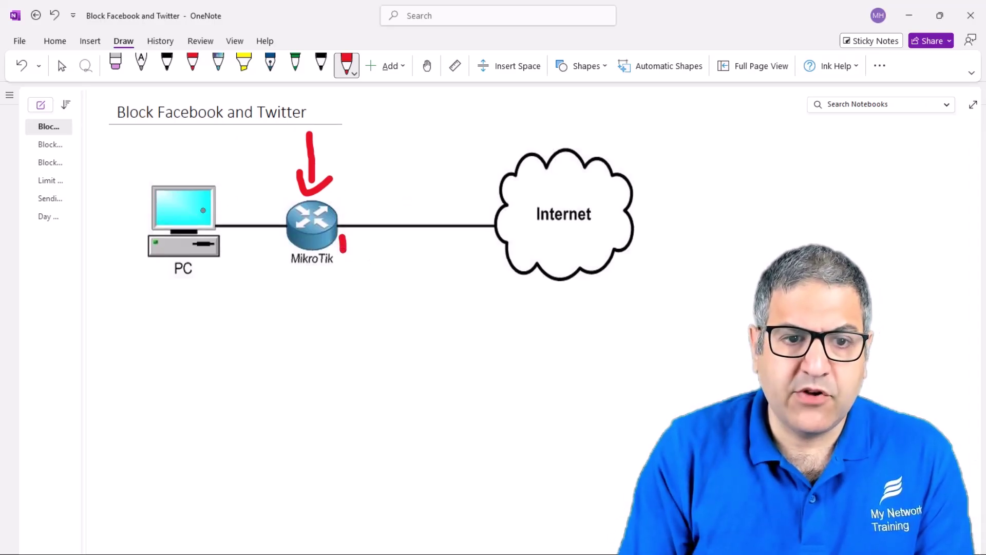
pyautogui.moveTo(276, 238); pyautogui.dragTo(266, 254)
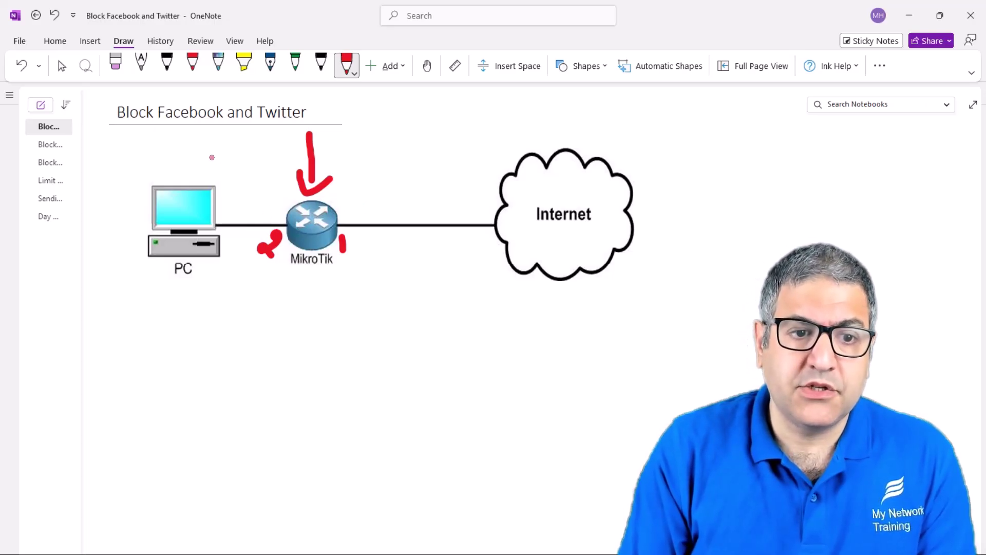
pyautogui.moveTo(204, 147)
pyautogui.mouseDown()
pyautogui.moveTo(181, 163)
pyautogui.moveTo(212, 165)
pyautogui.mouseUp()
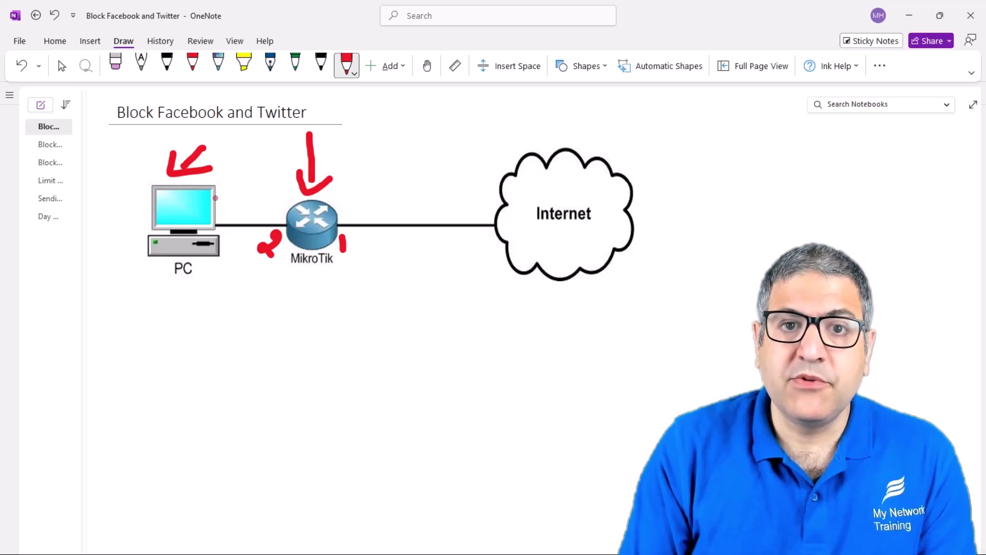
# Step: Sketch a red page beside the Internet cloud and fill it with short horizontal lines as a list
pyautogui.moveTo(708, 143)
pyautogui.mouseDown()
pyautogui.moveTo(693, 222)
pyautogui.moveTo(772, 139)
pyautogui.moveTo(762, 238)
pyautogui.moveTo(702, 235)
pyautogui.moveTo(692, 221)
pyautogui.mouseUp()
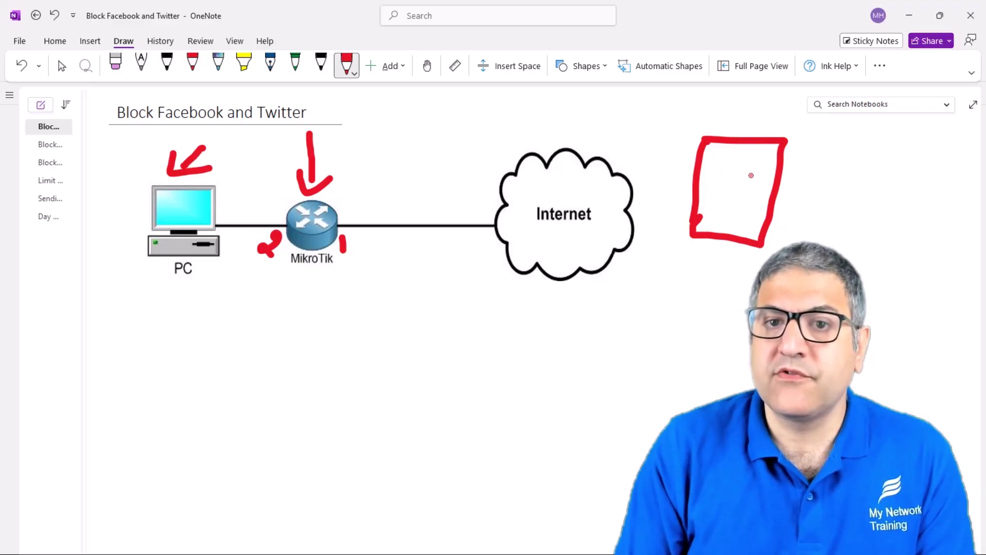
pyautogui.moveTo(711, 154)
pyautogui.mouseDown()
pyautogui.moveTo(739, 155)
pyautogui.moveTo(725, 196)
pyautogui.mouseUp()
pyautogui.moveTo(700, 205)
pyautogui.mouseDown()
pyautogui.moveTo(725, 206)
pyautogui.moveTo(725, 218)
pyautogui.mouseUp()
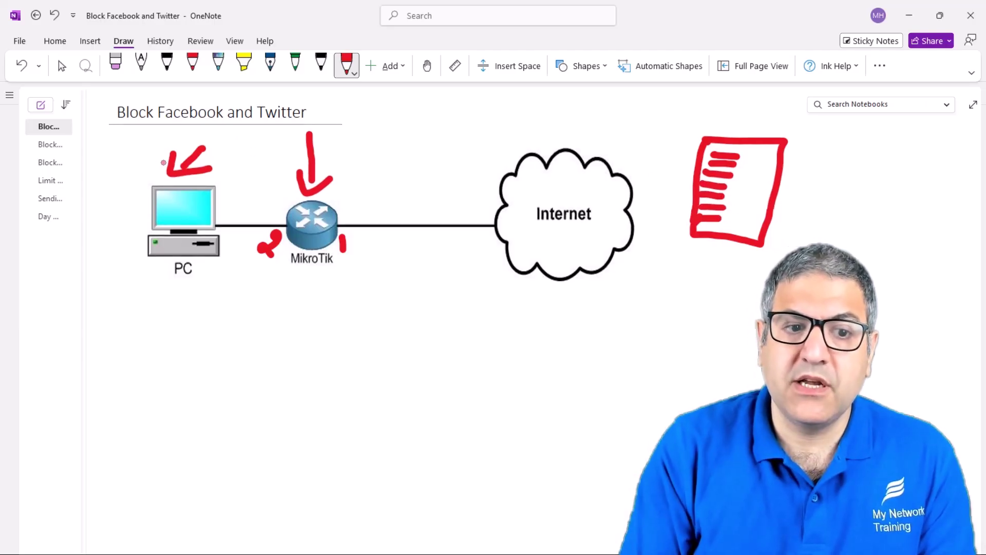
pyautogui.moveTo(215, 187)
pyautogui.mouseDown()
pyautogui.moveTo(247, 169)
pyautogui.moveTo(440, 140)
pyautogui.moveTo(632, 132)
pyautogui.moveTo(683, 145)
pyautogui.moveTo(662, 155)
pyautogui.mouseUp()
pyautogui.moveTo(334, 140)
pyautogui.mouseDown()
pyautogui.moveTo(311, 164)
pyautogui.moveTo(339, 155)
pyautogui.moveTo(363, 170)
pyautogui.mouseUp()
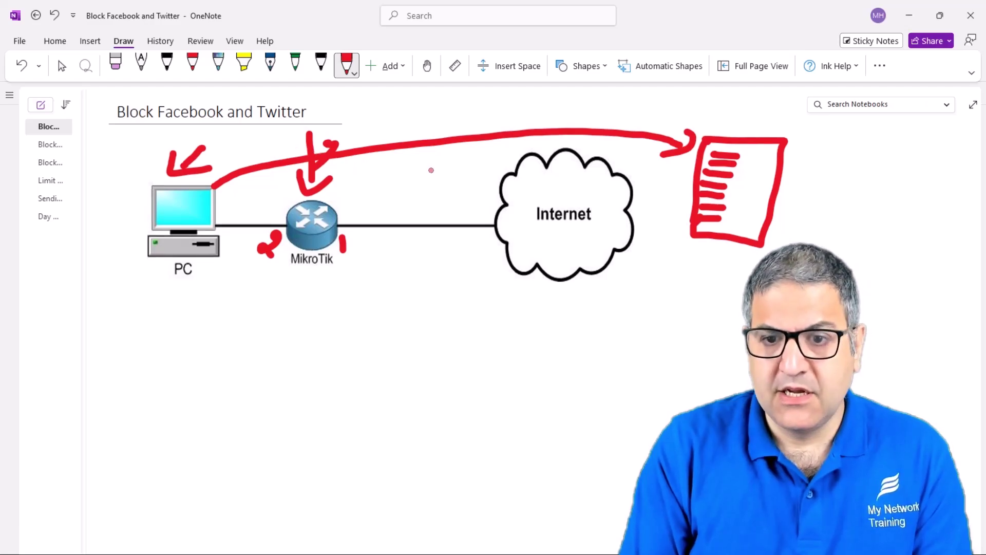
pyautogui.hotkey('ctrl', 'z')
pyautogui.hotkey('ctrl', 'z')
pyautogui.hotkey('ctrl', 'z')
pyautogui.hotkey('ctrl', 'z')
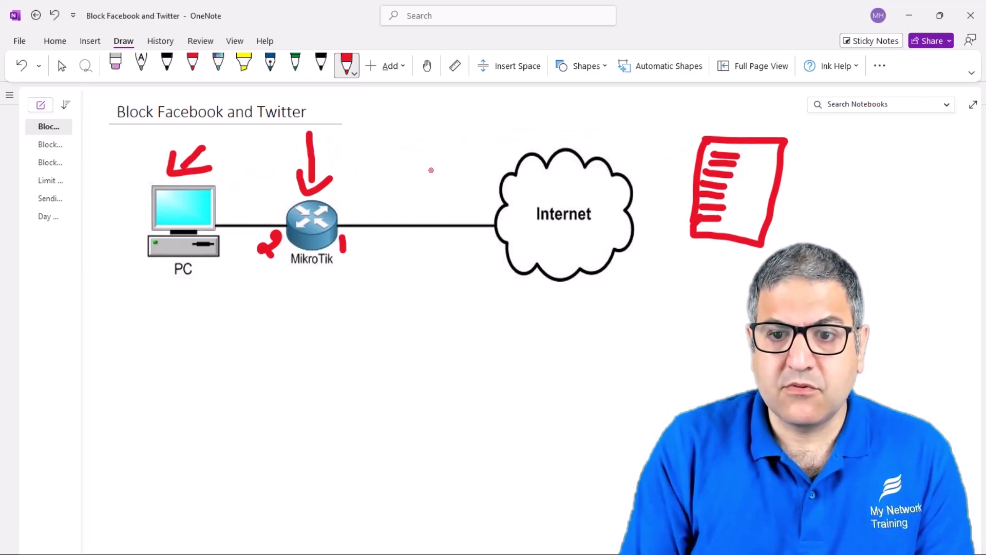
pyautogui.press('Escape')
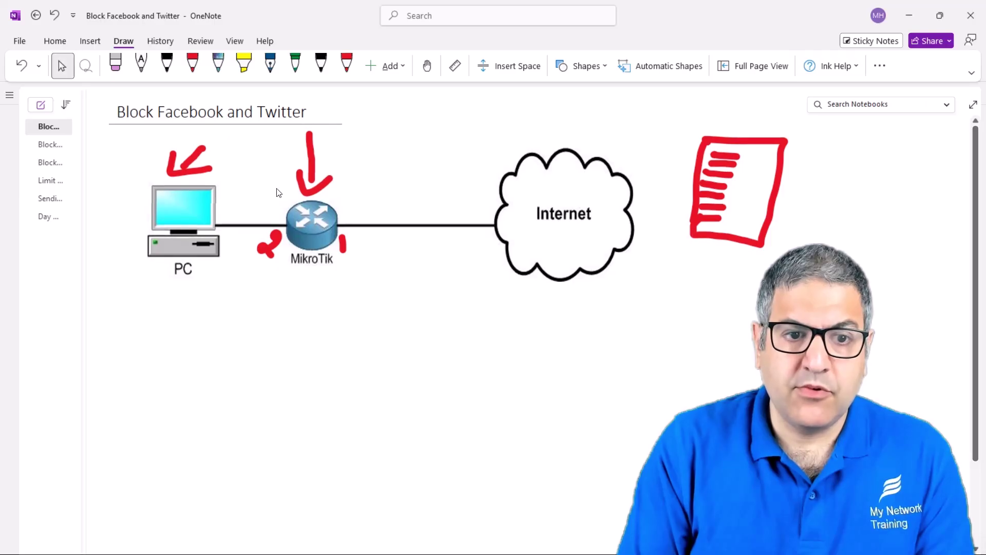
# Step: Draw red arrows into the router, from the router to the PC, and from the router to the Internet, with dots on both devices
pyautogui.click(347, 65)
pyautogui.moveTo(268, 182); pyautogui.dragTo(295, 212)
pyautogui.moveTo(297, 246)
pyautogui.mouseDown()
pyautogui.moveTo(259, 267)
pyautogui.moveTo(229, 241)
pyautogui.moveTo(251, 250)
pyautogui.mouseUp()
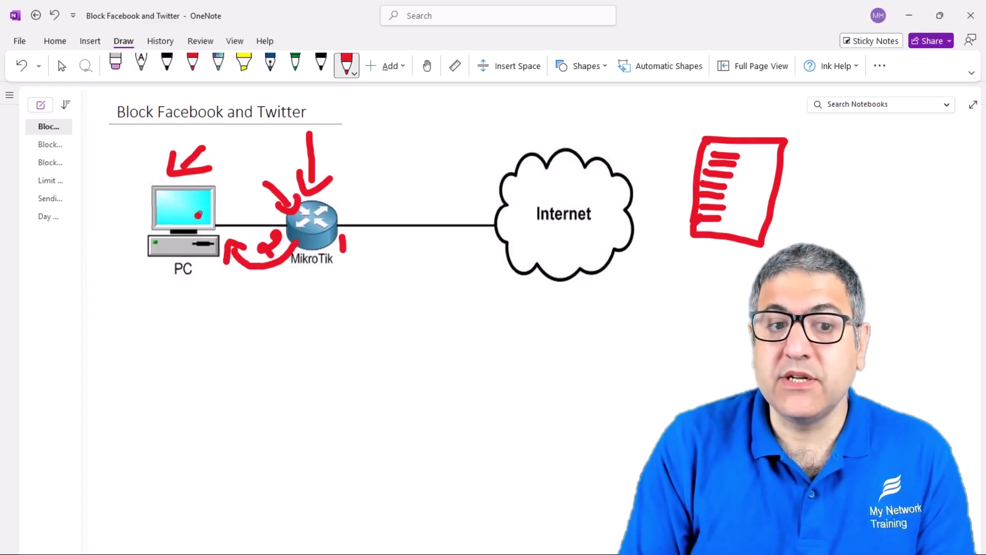
pyautogui.click(314, 218)
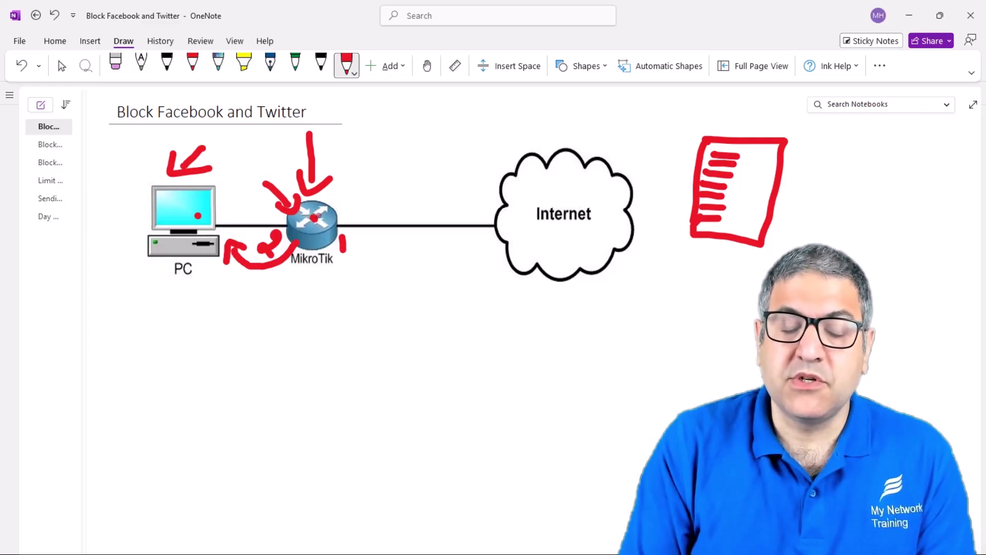
pyautogui.moveTo(342, 207)
pyautogui.mouseDown()
pyautogui.moveTo(451, 159)
pyautogui.moveTo(500, 160)
pyautogui.mouseUp()
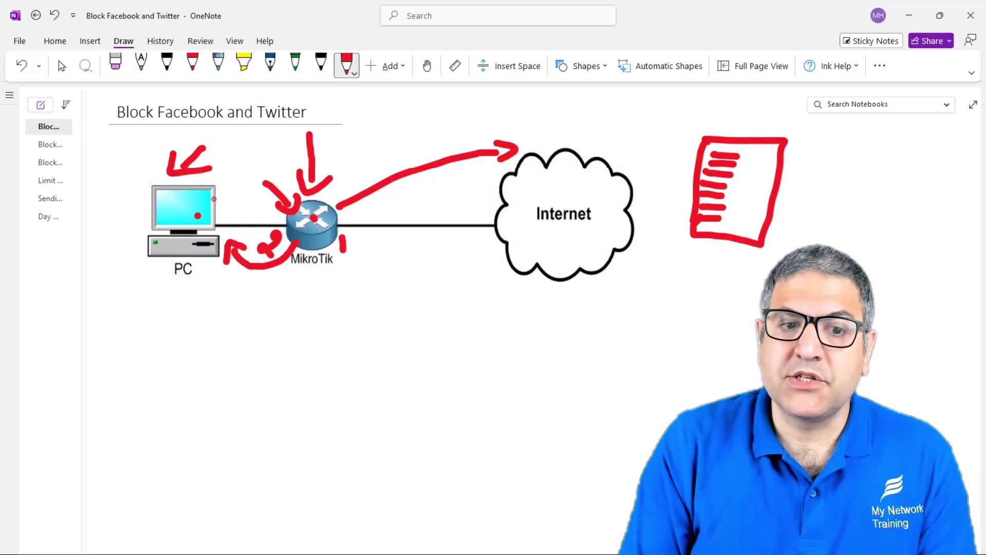
# Step: Sketch a second red page with list lines below the MikroTik router and add ink strokes between the page and the router
pyautogui.moveTo(343, 288); pyautogui.dragTo(335, 350)
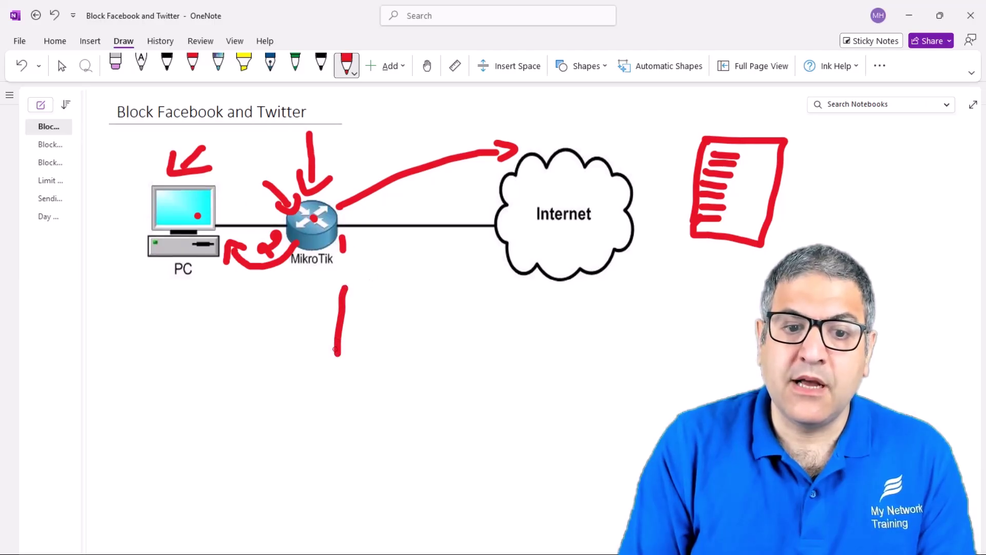
pyautogui.moveTo(345, 286)
pyautogui.mouseDown()
pyautogui.moveTo(411, 307)
pyautogui.moveTo(383, 369)
pyautogui.moveTo(335, 355)
pyautogui.mouseUp()
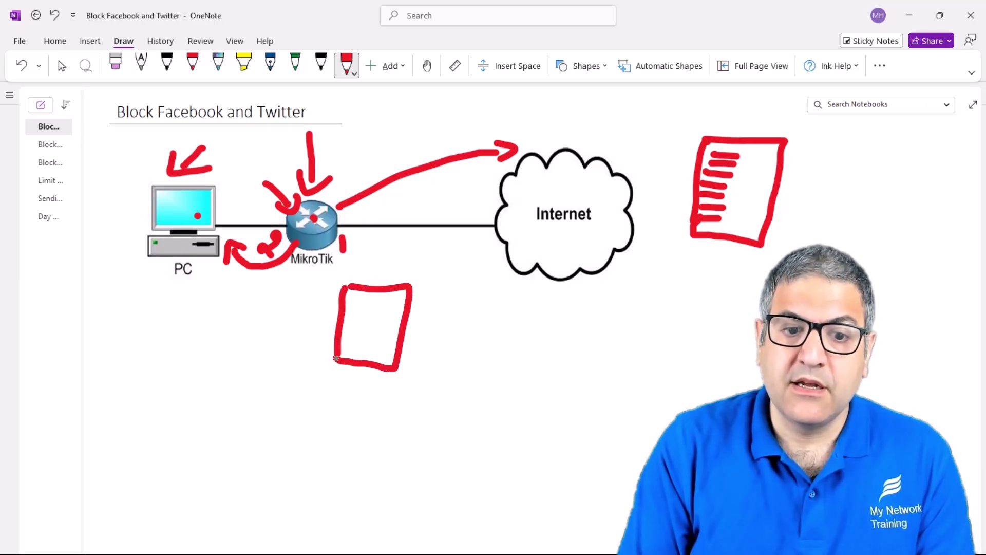
pyautogui.moveTo(354, 307)
pyautogui.mouseDown()
pyautogui.moveTo(378, 307)
pyautogui.moveTo(374, 350)
pyautogui.mouseUp()
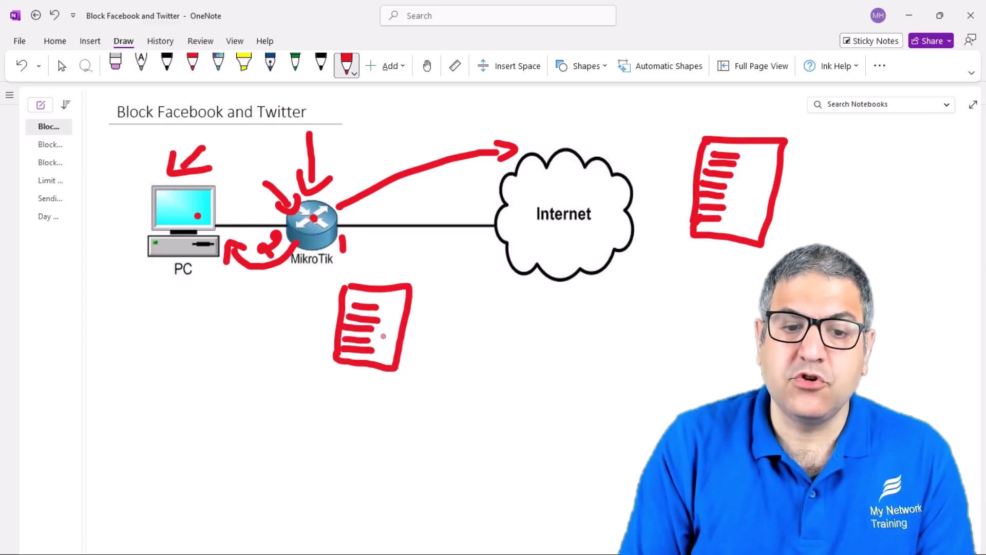
pyautogui.moveTo(317, 271)
pyautogui.mouseDown()
pyautogui.moveTo(296, 286)
pyautogui.moveTo(323, 288)
pyautogui.mouseUp()
pyautogui.moveTo(377, 260)
pyautogui.mouseDown()
pyautogui.moveTo(377, 282)
pyautogui.moveTo(393, 273)
pyautogui.mouseUp()
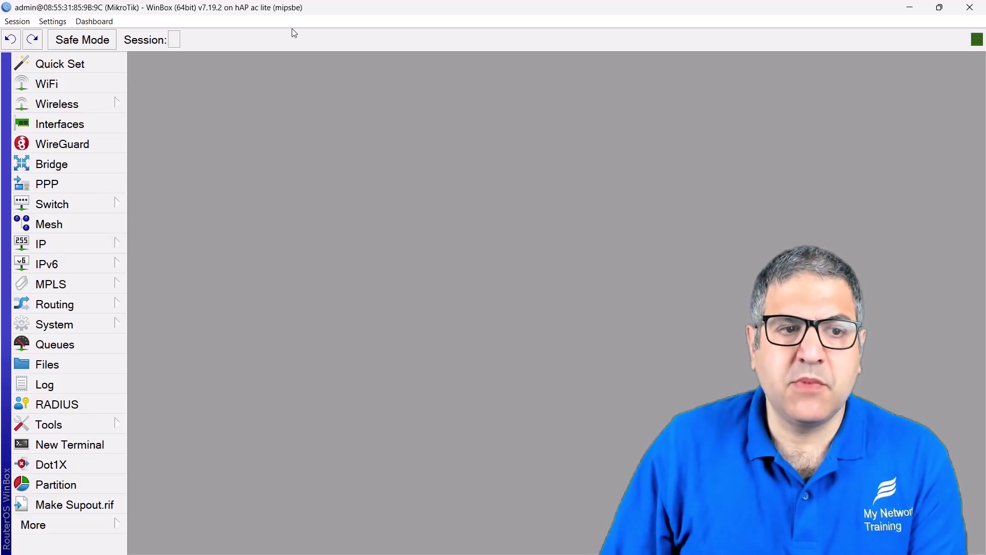
# Step: Switch to WinBox and view the router's DHCP client entry on ether1
pyautogui.click(76, 243)
pyautogui.click(198, 72)
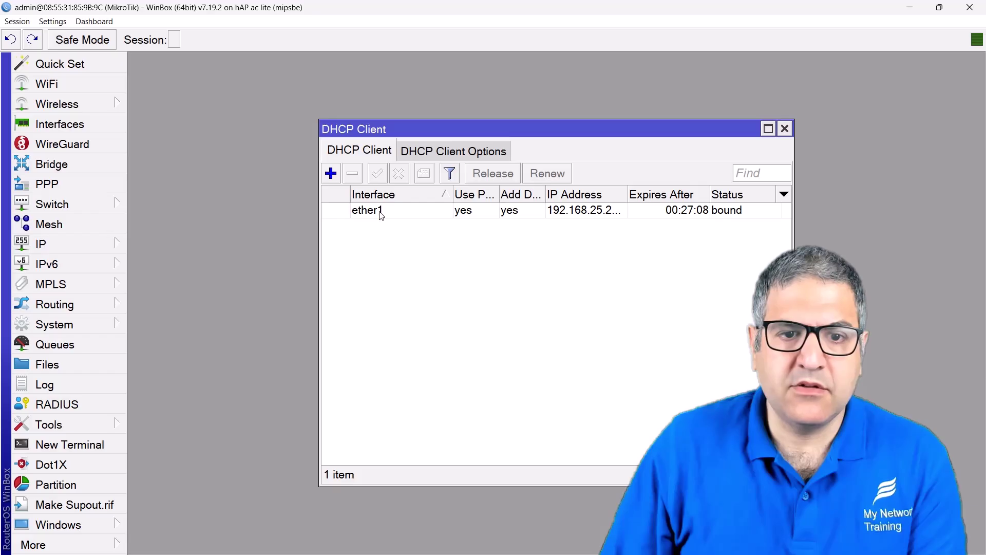
pyautogui.click(382, 211)
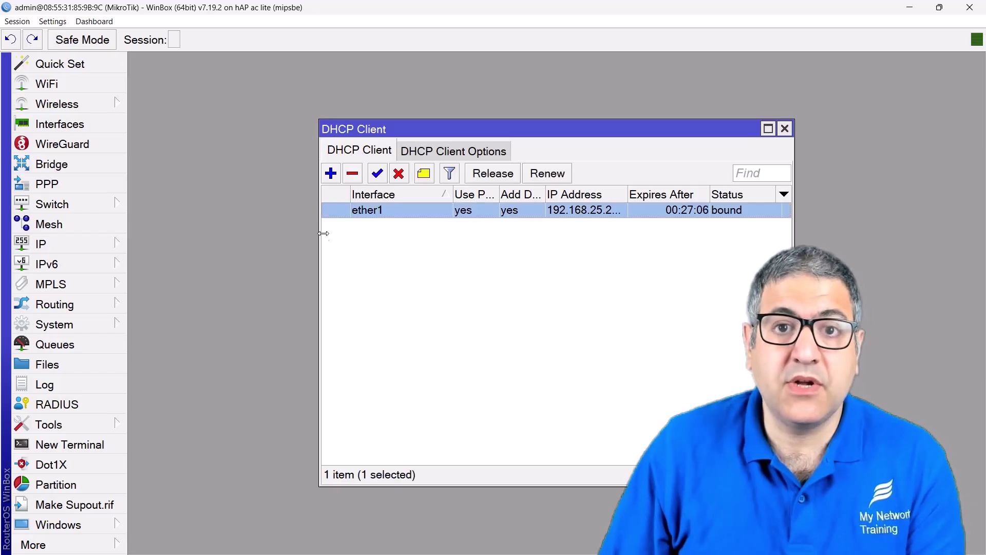
# Step: Review the router's IP address list, highlighting the bridge1 address, and check the bridge configuration
pyautogui.click(84, 245)
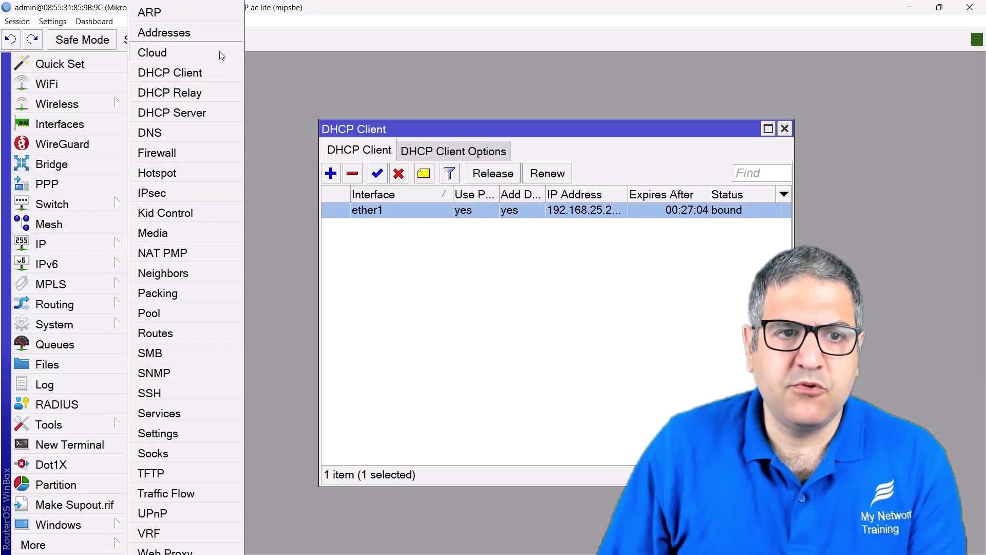
pyautogui.click(206, 33)
pyautogui.click(511, 200)
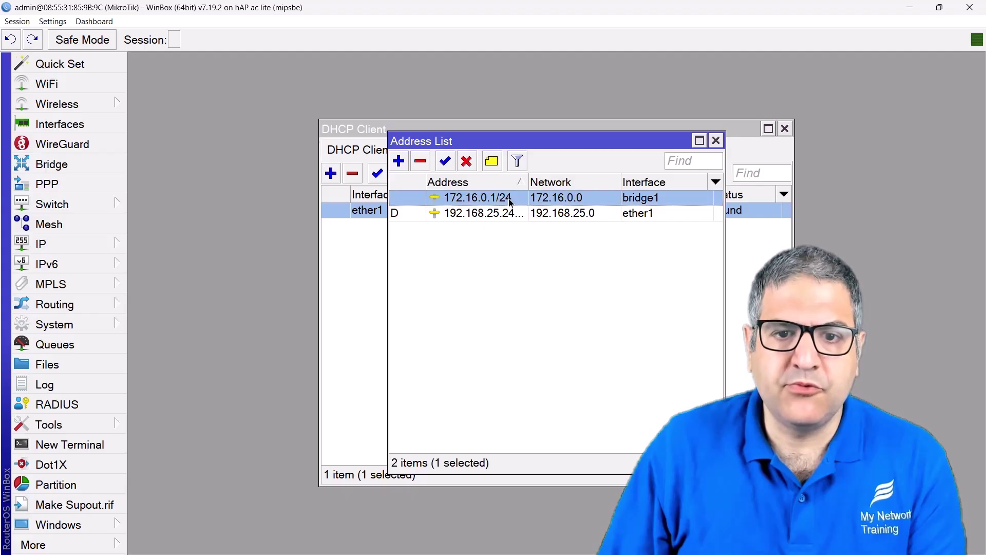
pyautogui.click(90, 166)
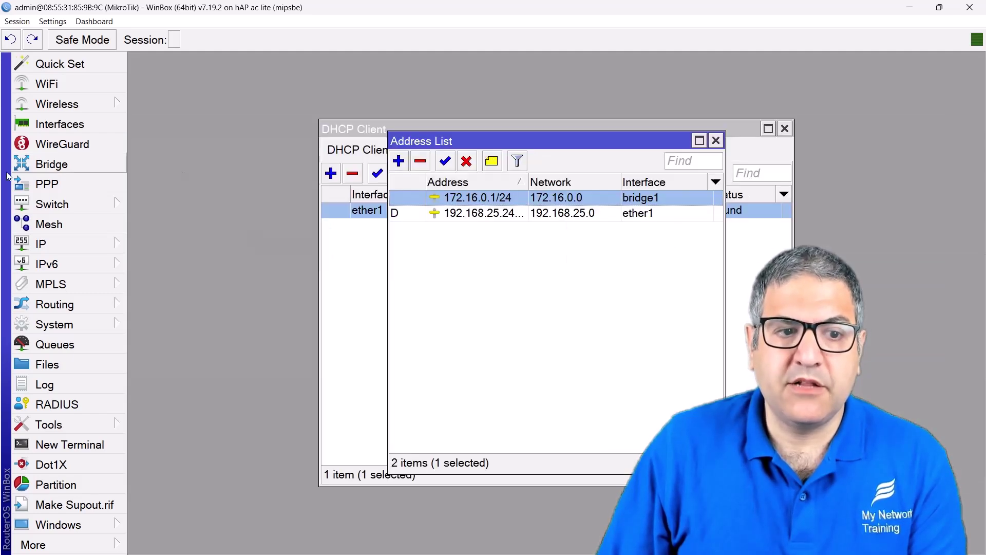
# Step: Inspect the DHCP server's network entry for its gateway and DNS server
pyautogui.click(64, 245)
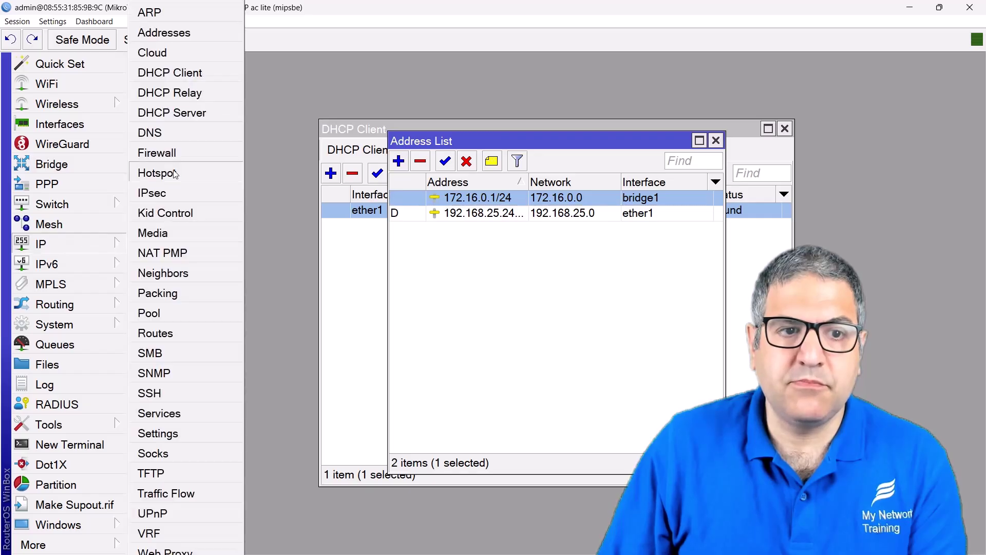
pyautogui.click(172, 113)
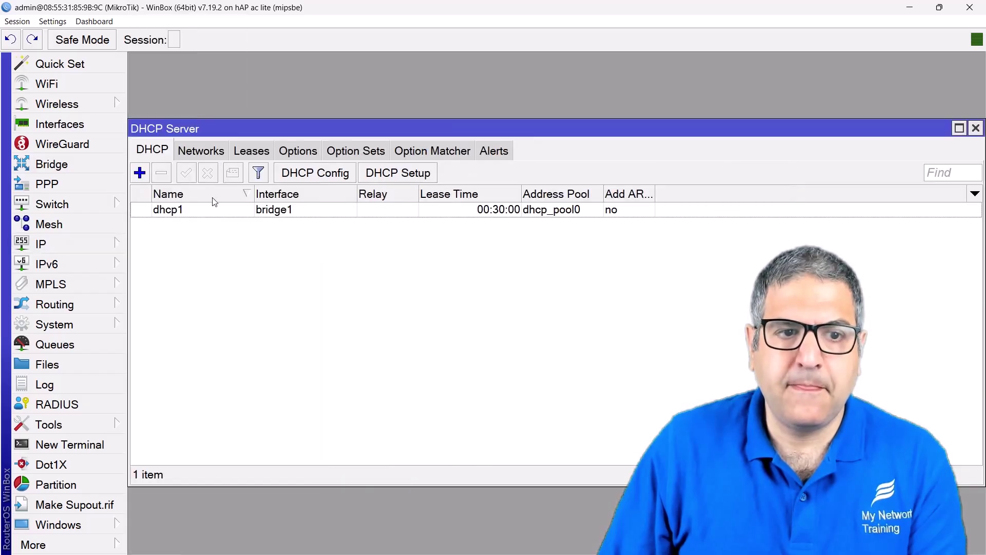
pyautogui.click(202, 151)
pyautogui.click(381, 214)
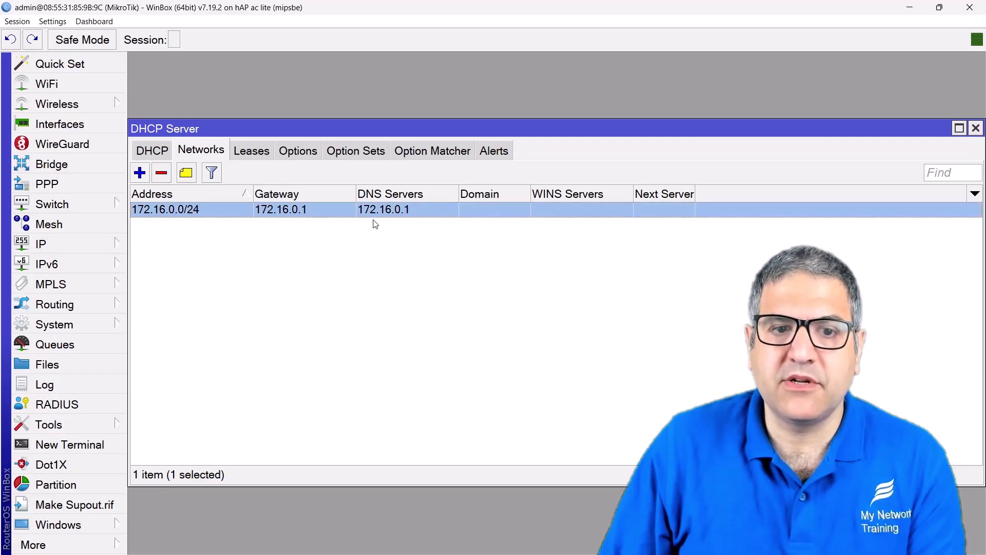
# Step: Examine the firewall's srcnat rule, checking its action, chain and outgoing interface, and close it
pyautogui.click(66, 246)
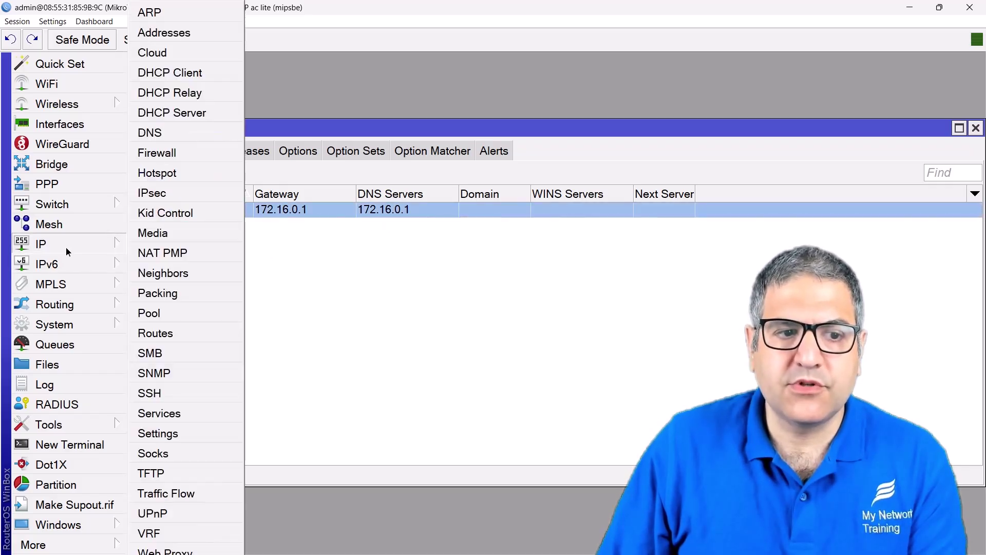
pyautogui.click(192, 154)
pyautogui.hotkey('ctrl', 'Tab')
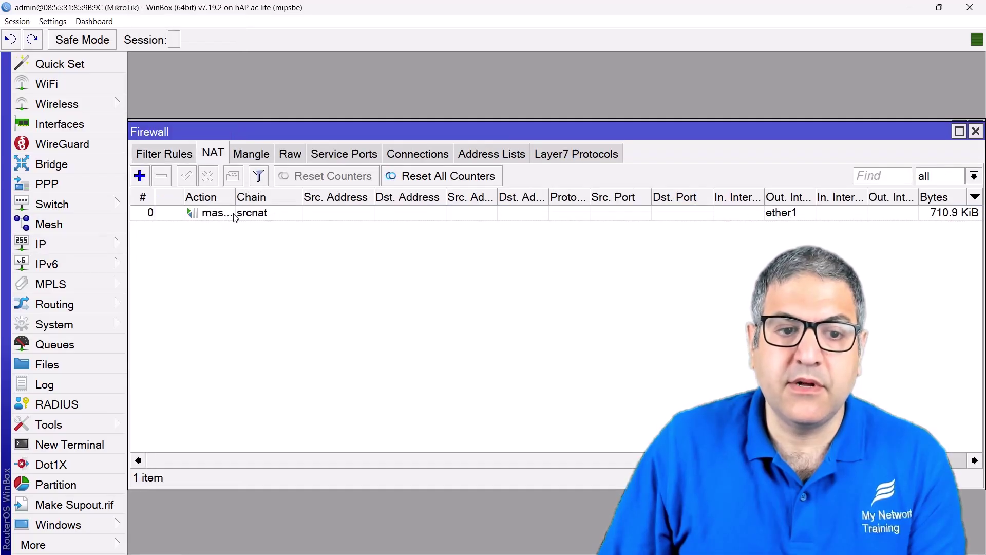
pyautogui.doubleClick(234, 214)
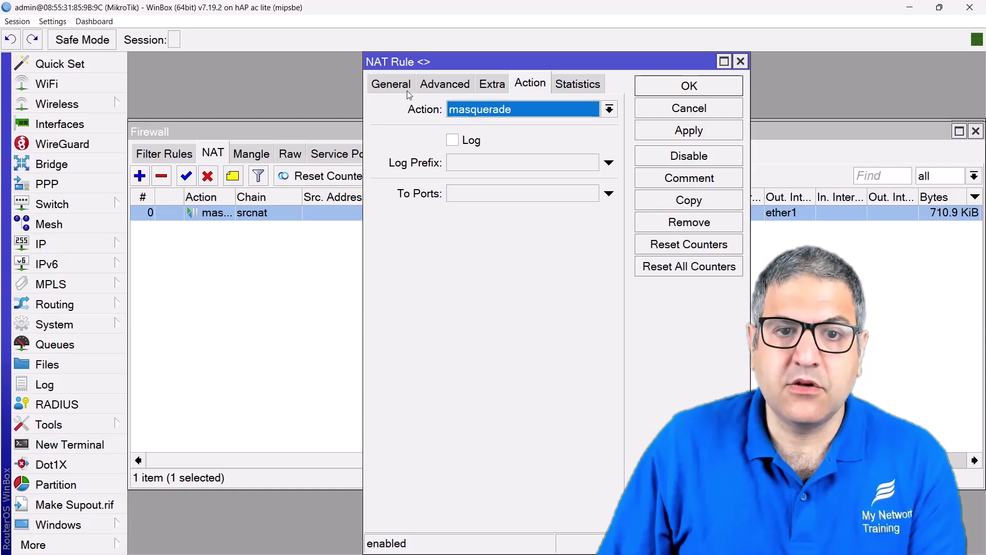
pyautogui.click(408, 91)
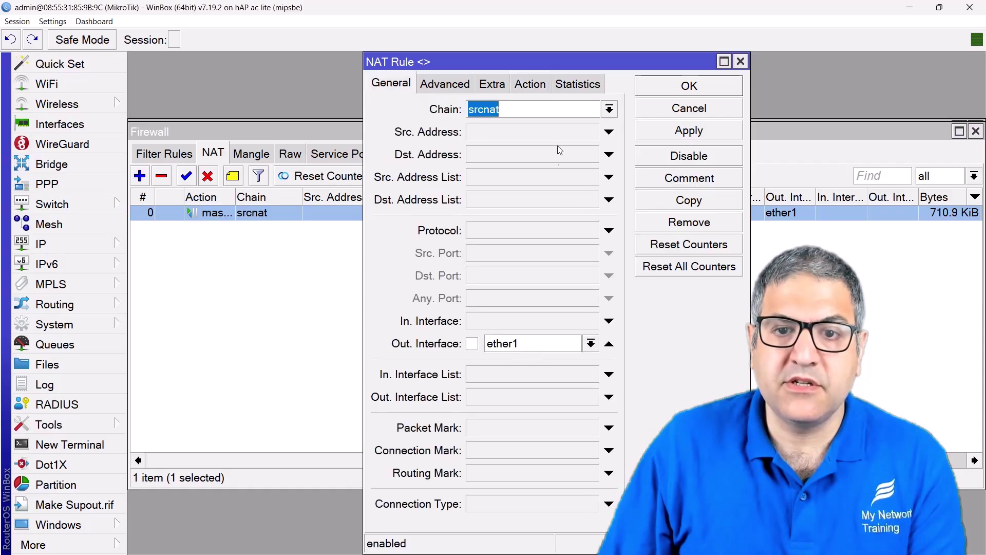
pyautogui.click(536, 87)
pyautogui.press('Escape')
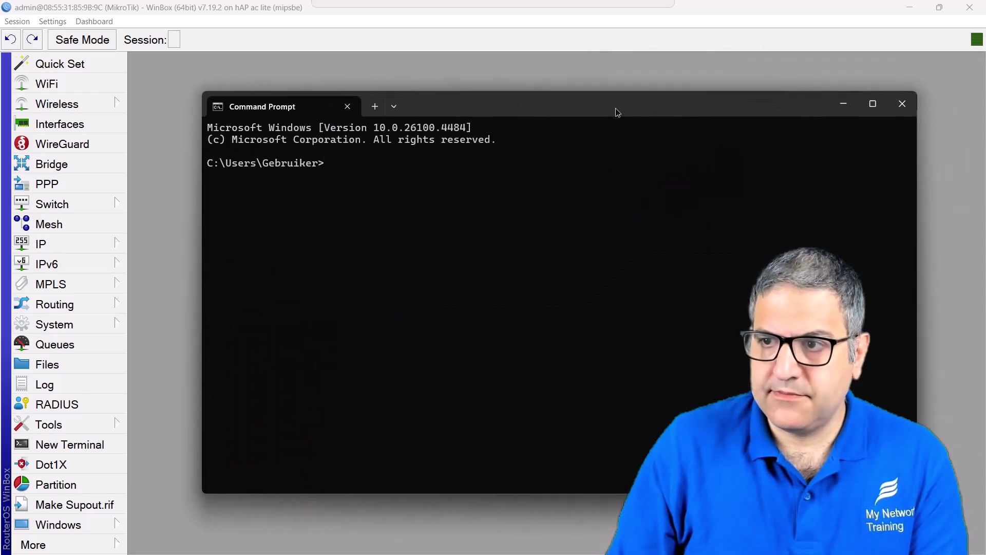
# Step: In a maximized, enlarged Command Prompt, run ipconfig /all to list the PC's network configuration
pyautogui.doubleClick(617, 109)
pyautogui.scroll(2, 517, 366)
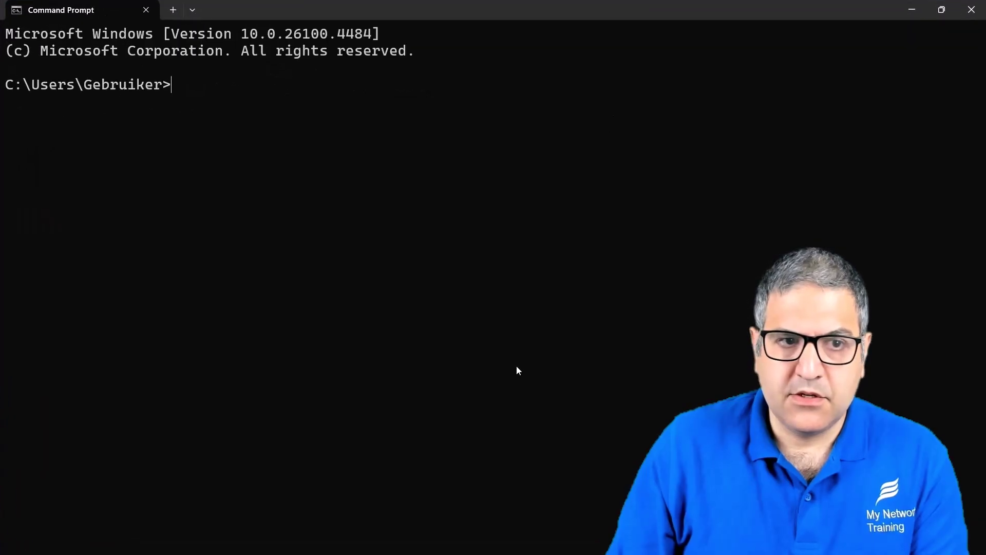
pyautogui.write('ipconfig /all')
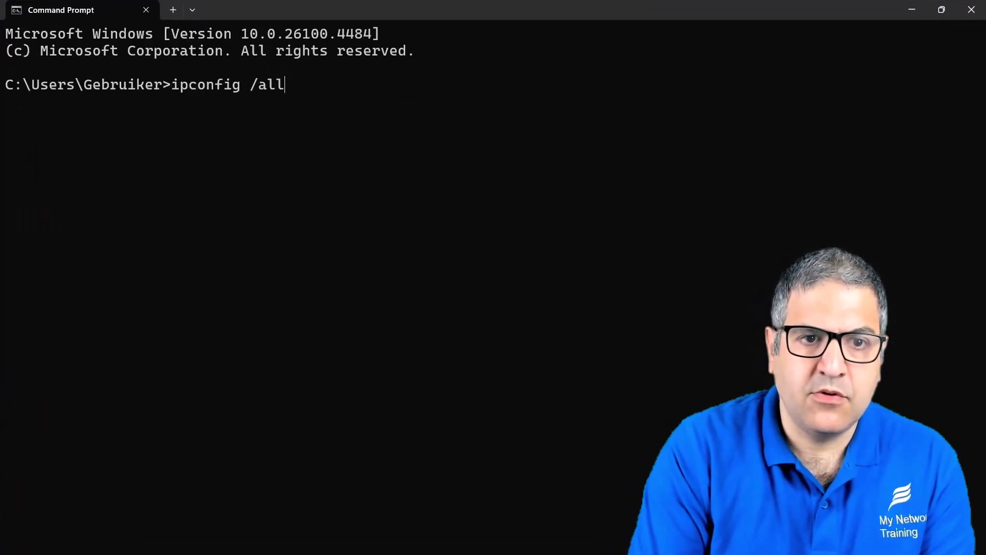
pyautogui.press('Return')
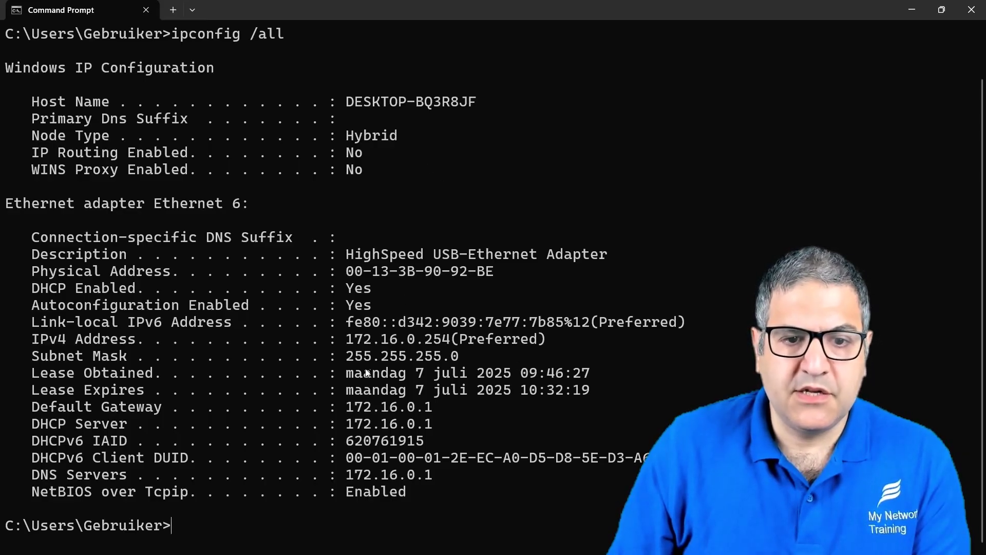
# Step: Highlight the PC's IPv4 address, default gateway, DHCP server and DNS server in the output, and close Command Prompt
pyautogui.moveTo(341, 341); pyautogui.dragTo(452, 341)
pyautogui.moveTo(347, 407); pyautogui.dragTo(443, 407)
pyautogui.moveTo(353, 426); pyautogui.dragTo(435, 424)
pyautogui.click(350, 476)
pyautogui.moveTo(350, 477); pyautogui.dragTo(437, 476)
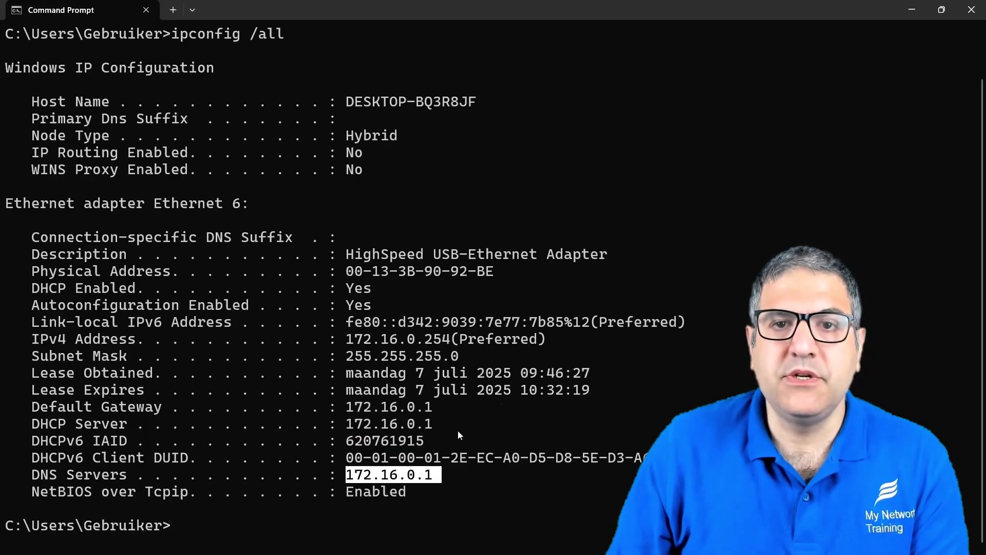
pyautogui.click(965, 11)
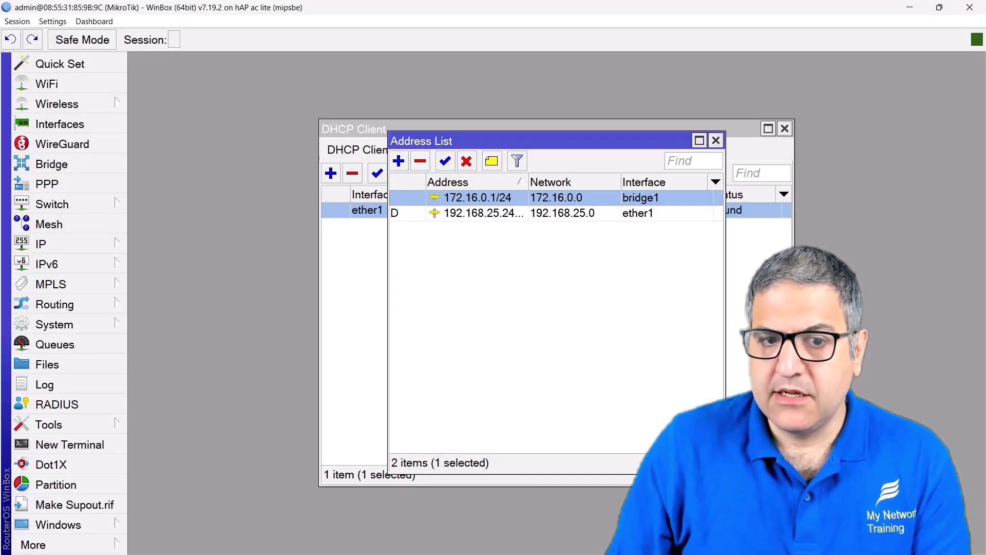
# Step: Close the open Address List and DHCP Client windows
pyautogui.click(583, 369)
pyautogui.press('Escape')
pyautogui.press('Escape')
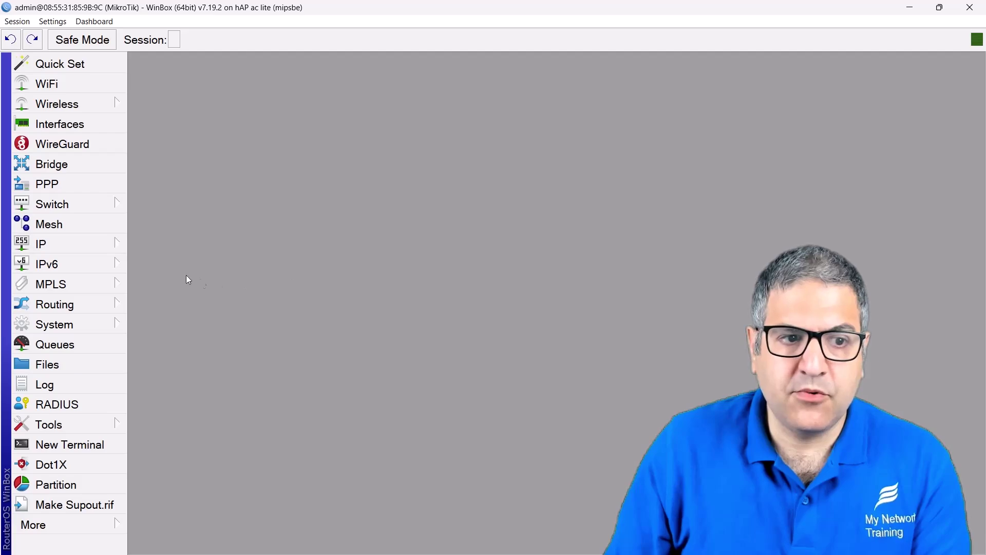
# Step: Open the router's DNS settings, inspect the DNS cache, and close the cache list
pyautogui.click(88, 245)
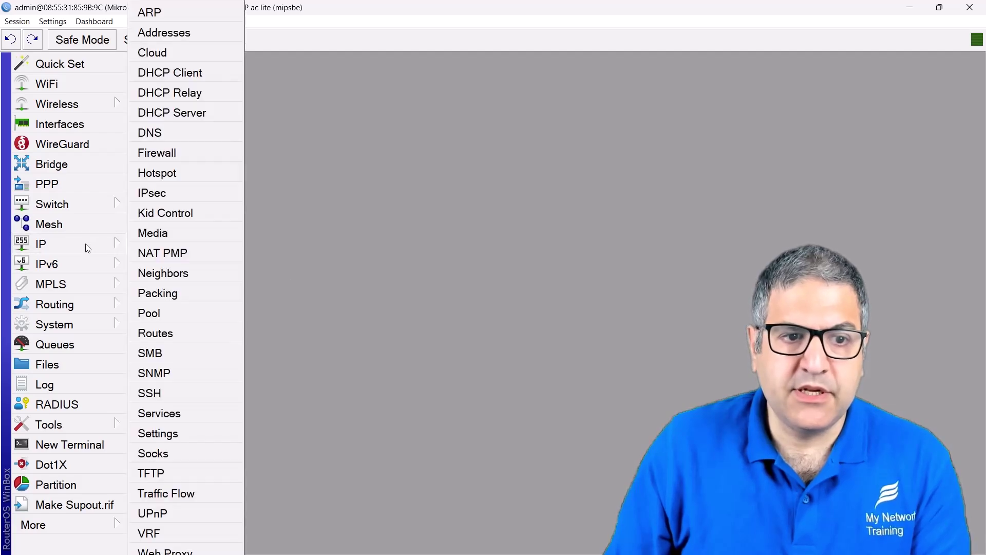
pyautogui.click(191, 132)
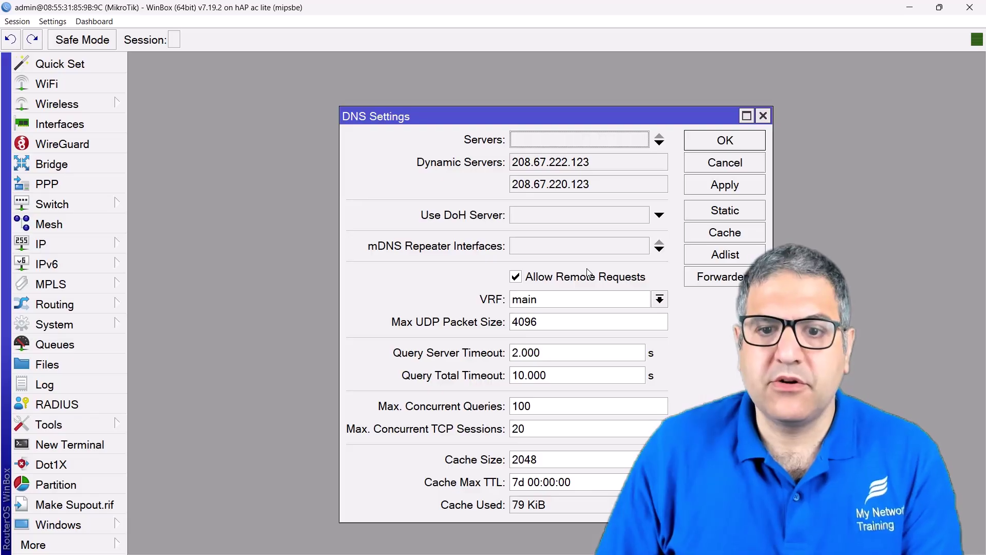
pyautogui.click(727, 236)
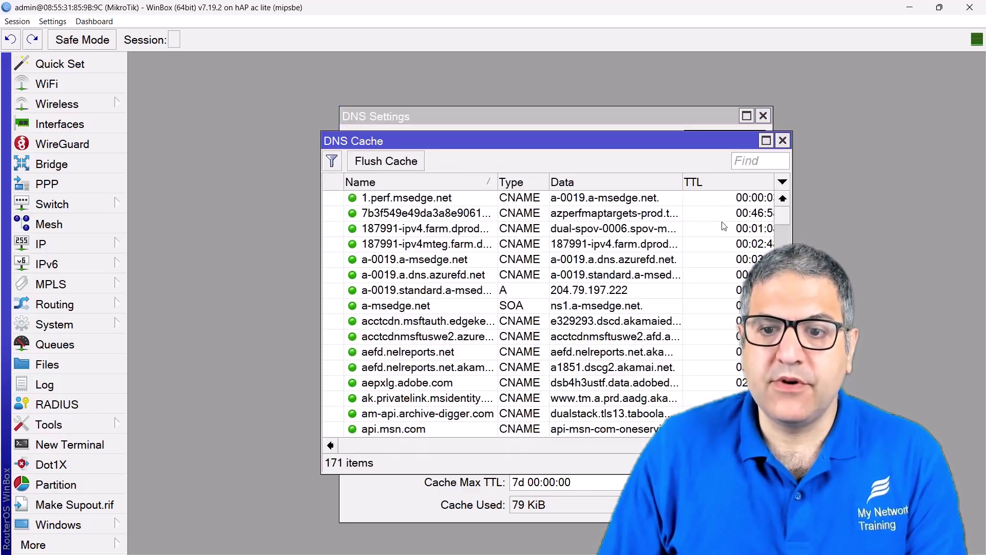
pyautogui.click(782, 141)
# Step: Highlight the two dynamic DNS server addresses in the DNS settings
pyautogui.moveTo(519, 170); pyautogui.dragTo(634, 171)
pyautogui.click(517, 190)
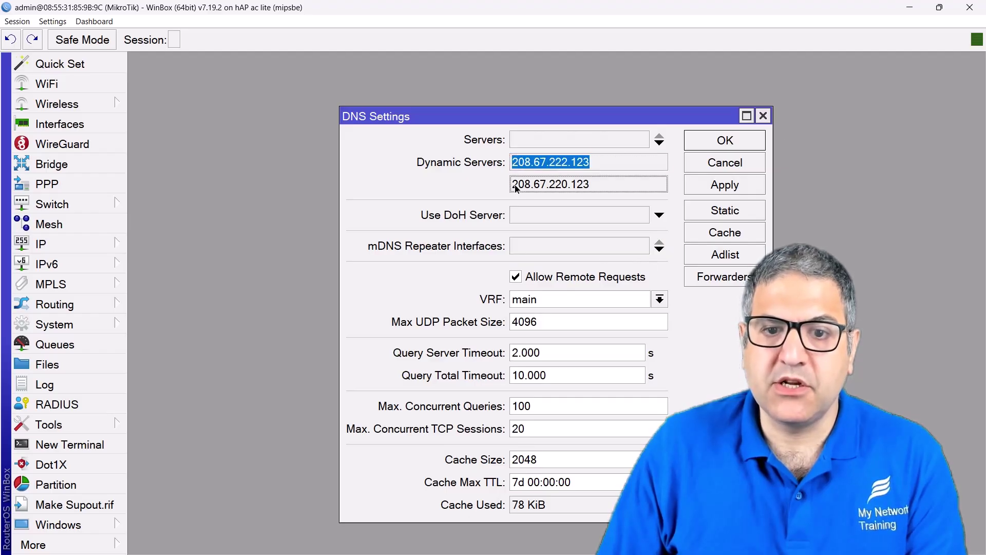
pyautogui.moveTo(517, 189); pyautogui.dragTo(630, 190)
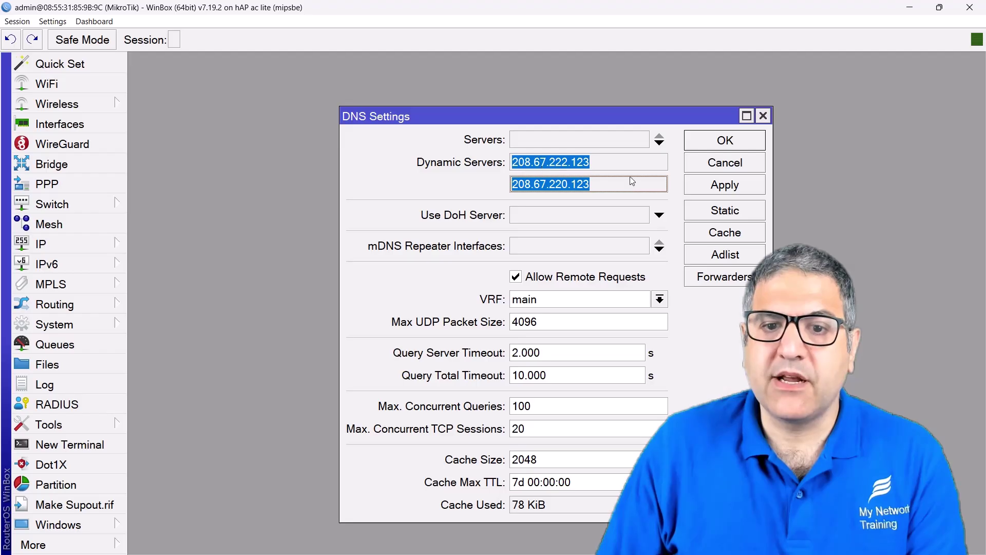
pyautogui.moveTo(515, 185); pyautogui.dragTo(600, 190)
pyautogui.click(600, 165)
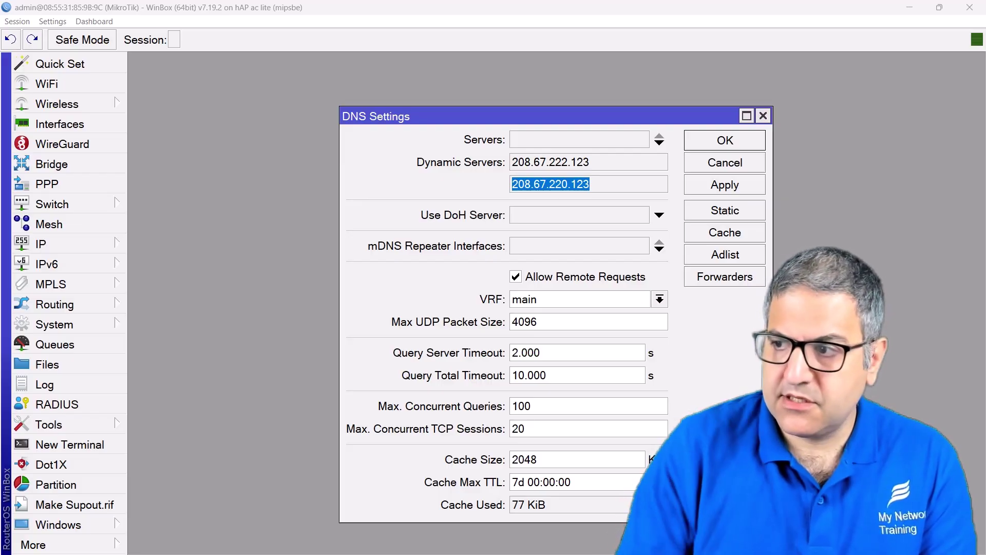
# Step: Open Command Prompt, enlarge its text, and ping google.com to test the PC's internet connection
pyautogui.press('Return')
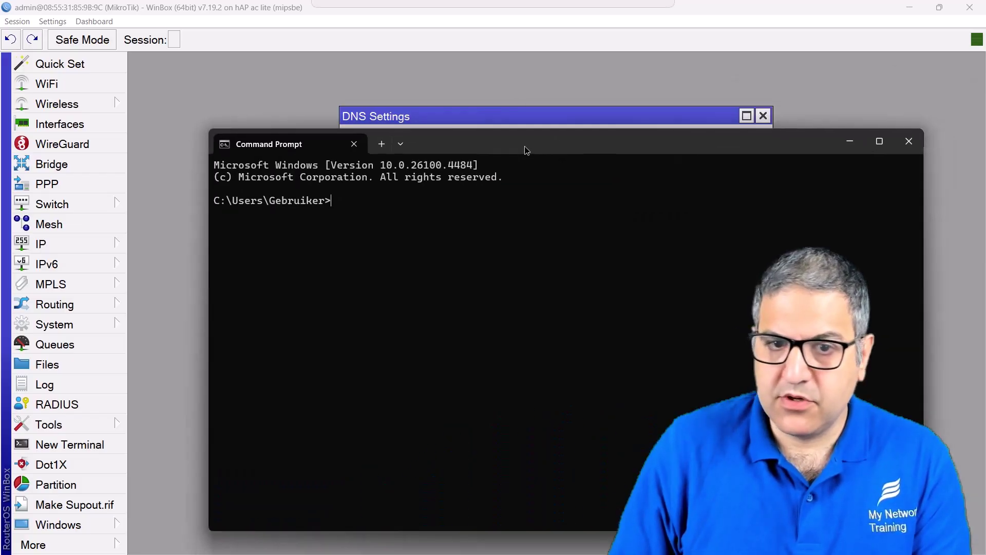
pyautogui.moveTo(525, 146); pyautogui.dragTo(411, 119)
pyautogui.scroll(4, 402, 228)
pyautogui.write('ping google.com')
pyautogui.press('Return')
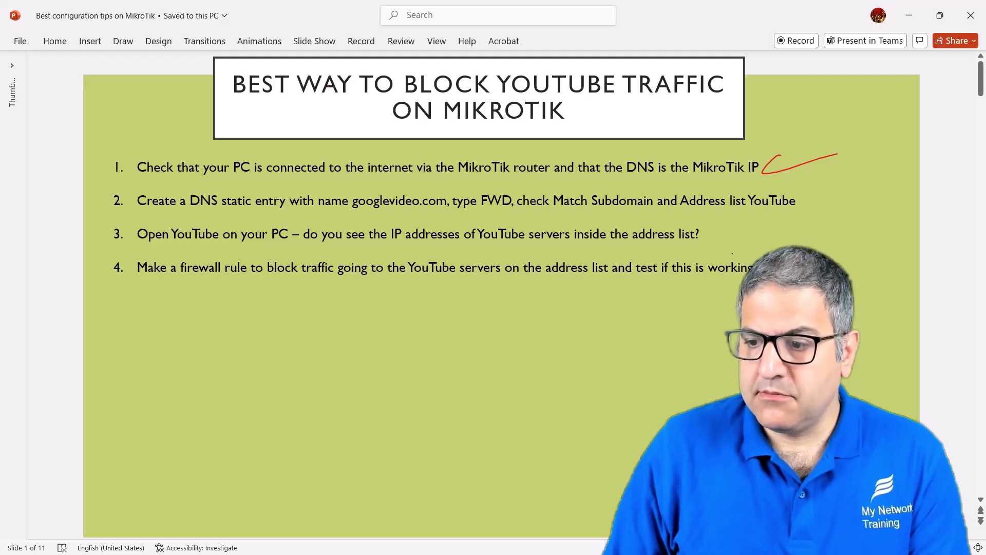
# Step: Switch back to WinBox and start a static DNS entry named googlevideo.com with type FWD and Match Subdomain enabled
pyautogui.hotkey('alt', 'Tab')
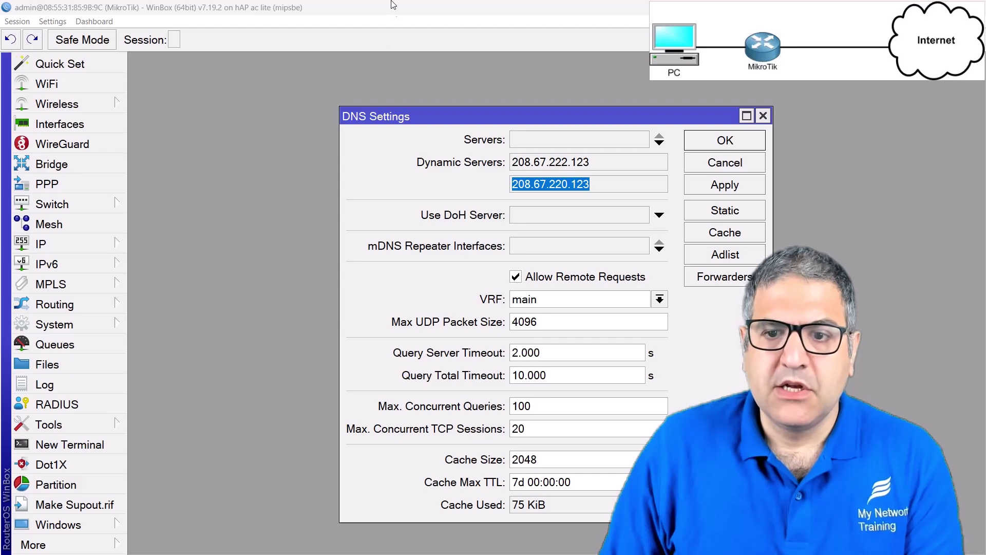
pyautogui.moveTo(434, 116); pyautogui.dragTo(286, 90)
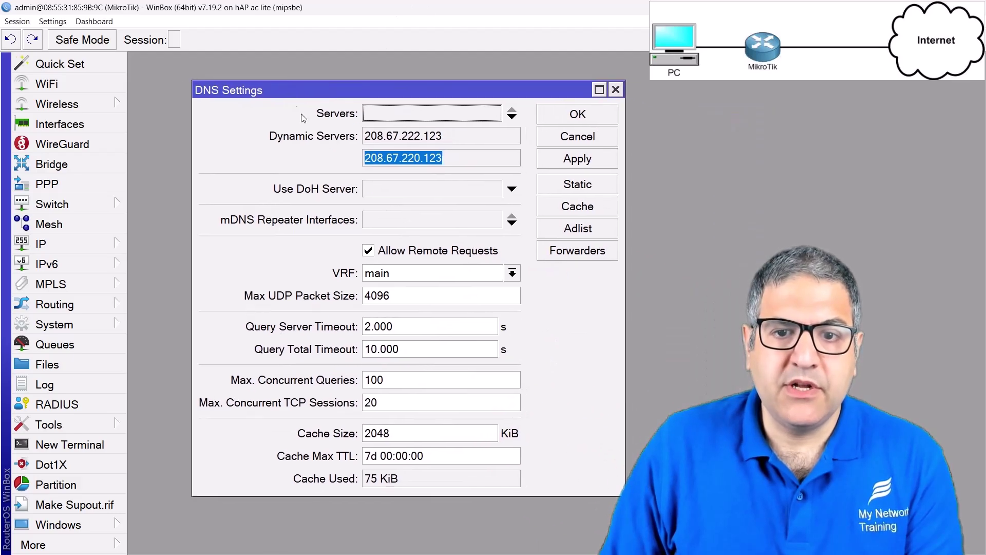
pyautogui.click(589, 190)
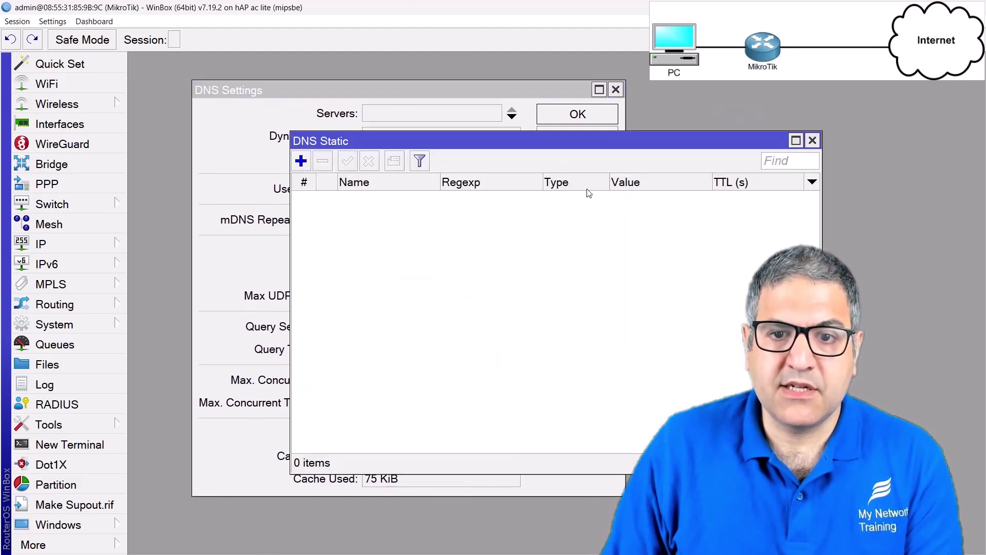
pyautogui.click(301, 162)
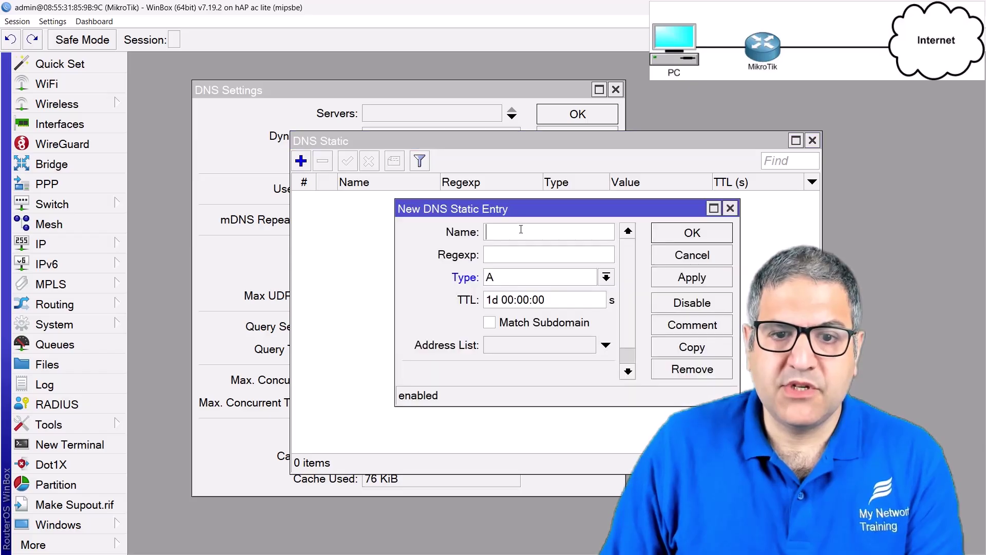
pyautogui.write('googlevideo.com')
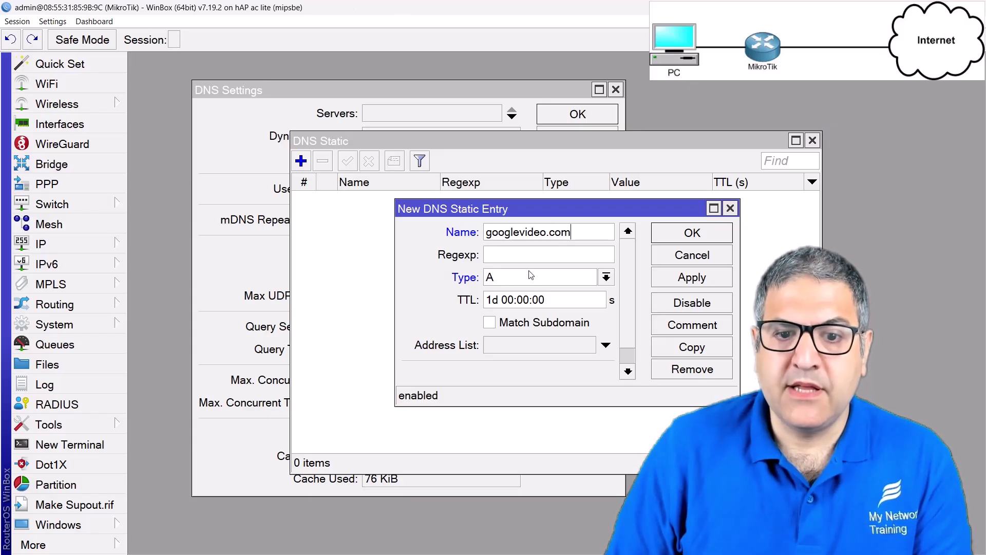
pyautogui.click(525, 277)
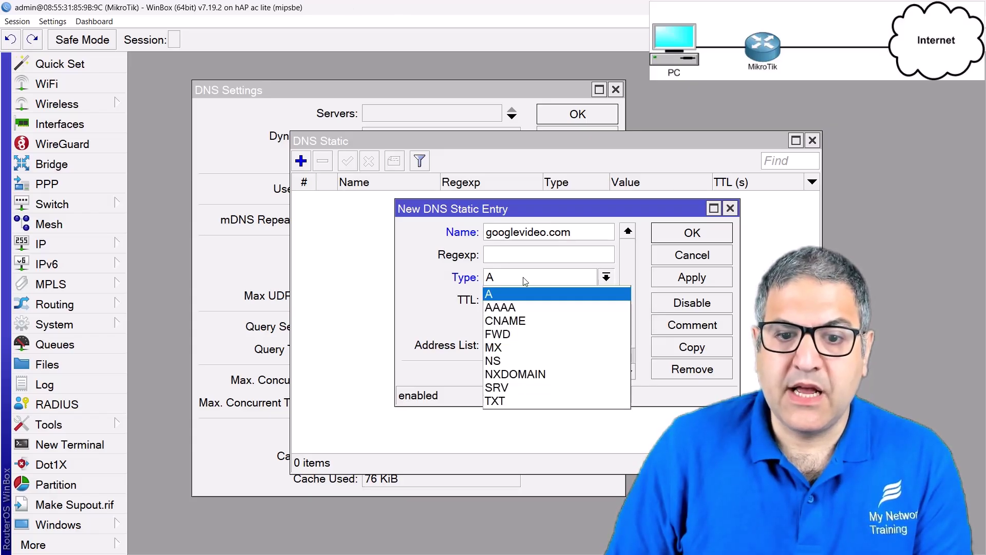
pyautogui.click(527, 334)
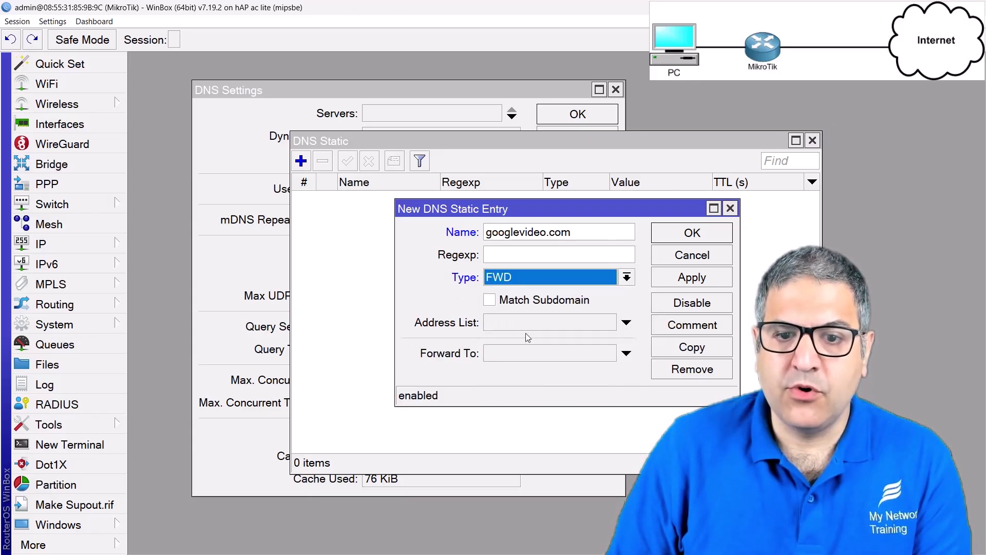
pyautogui.click(490, 301)
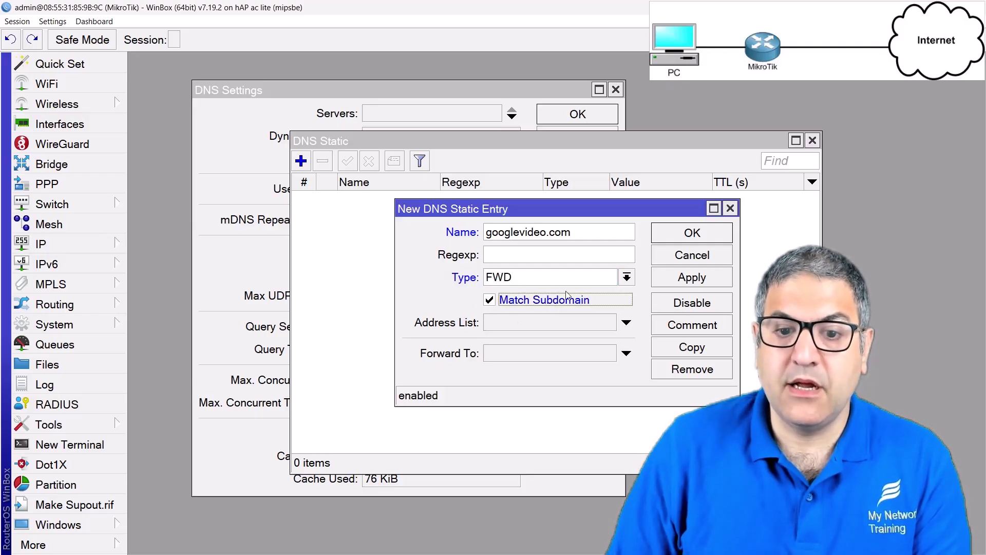
# Step: Highlight the entry's name, then set its address list to YouTube.com
pyautogui.moveTo(612, 234); pyautogui.dragTo(328, 248)
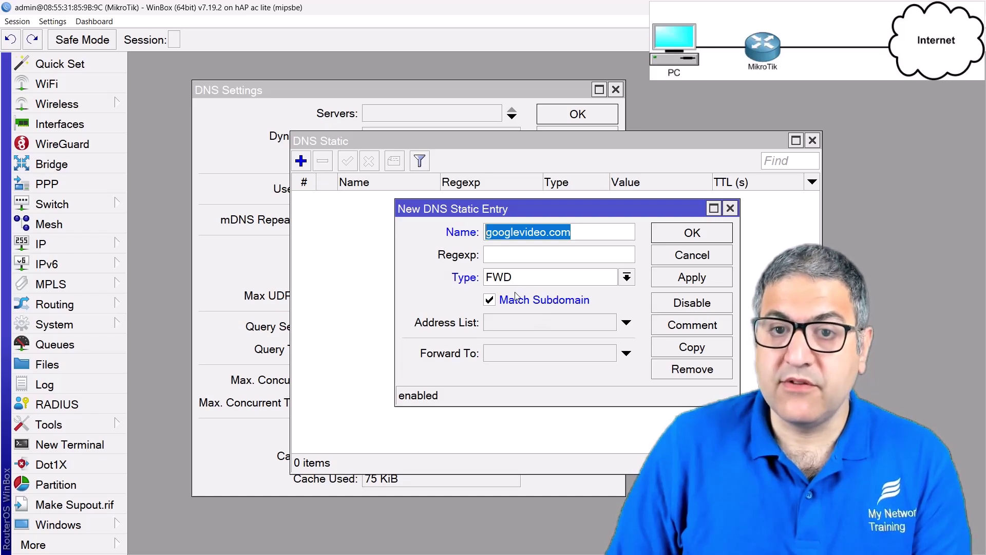
pyautogui.click(521, 325)
pyautogui.write('Y')
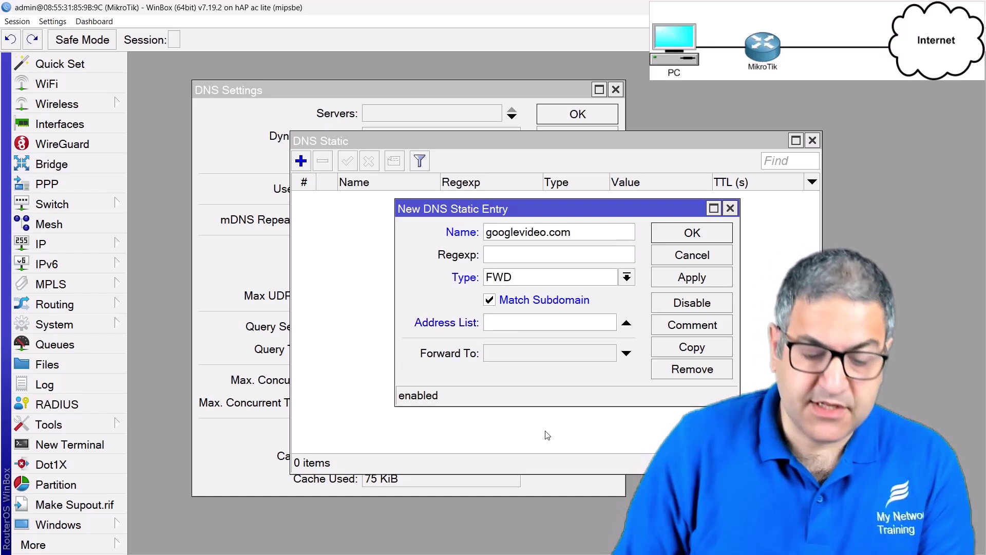
pyautogui.write('ouT')
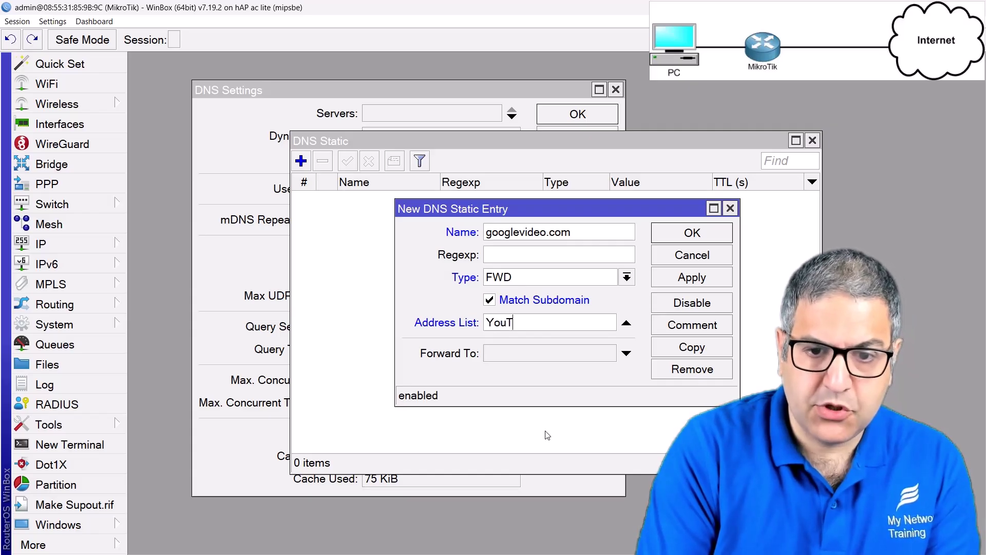
pyautogui.write('ube.com')
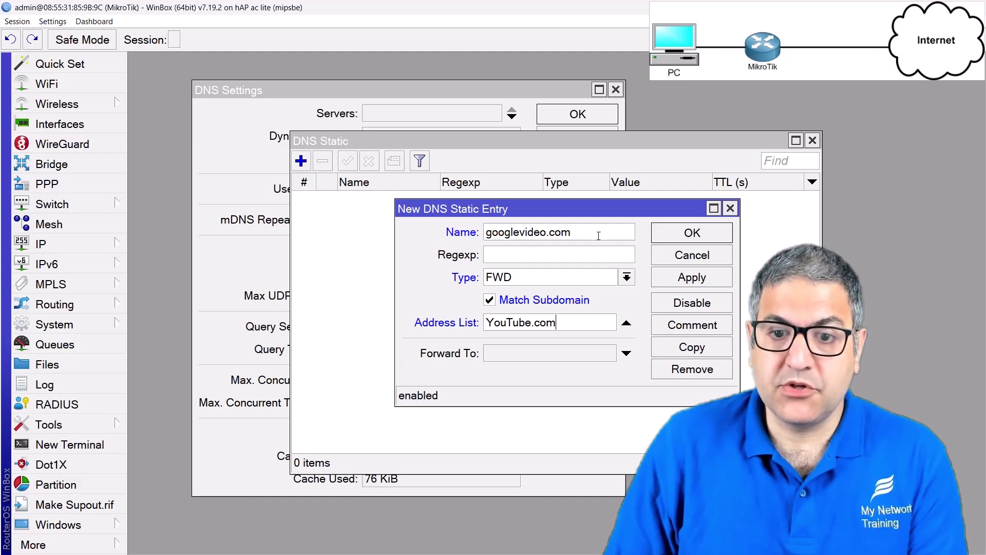
# Step: Review the static entry's name and reselect FWD as its type
pyautogui.hotkey('shift', 'Home')
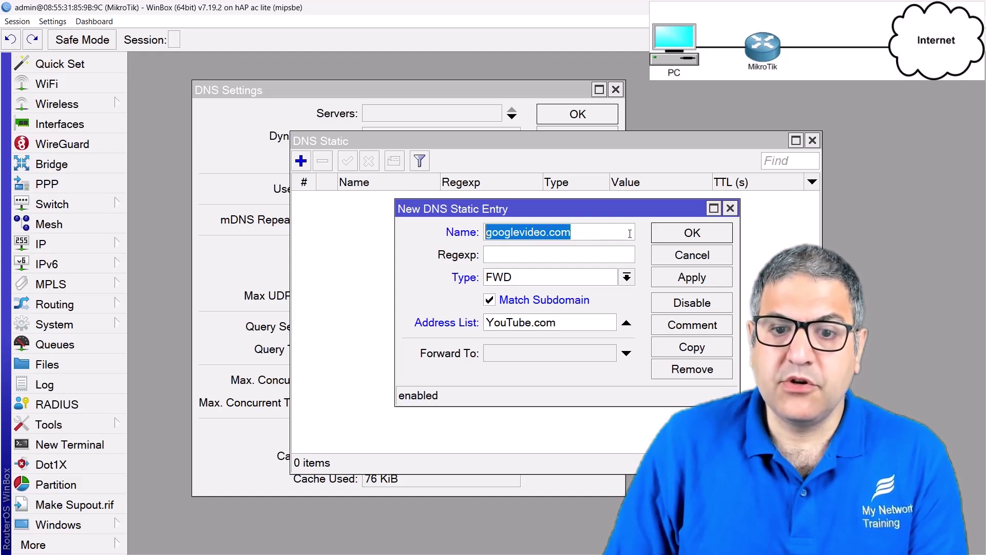
pyautogui.click(572, 282)
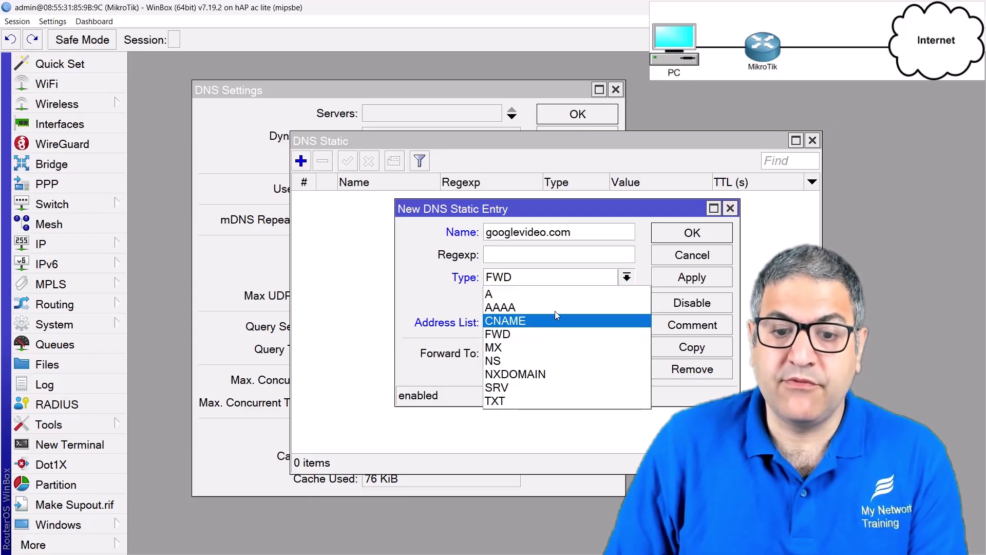
pyautogui.click(528, 331)
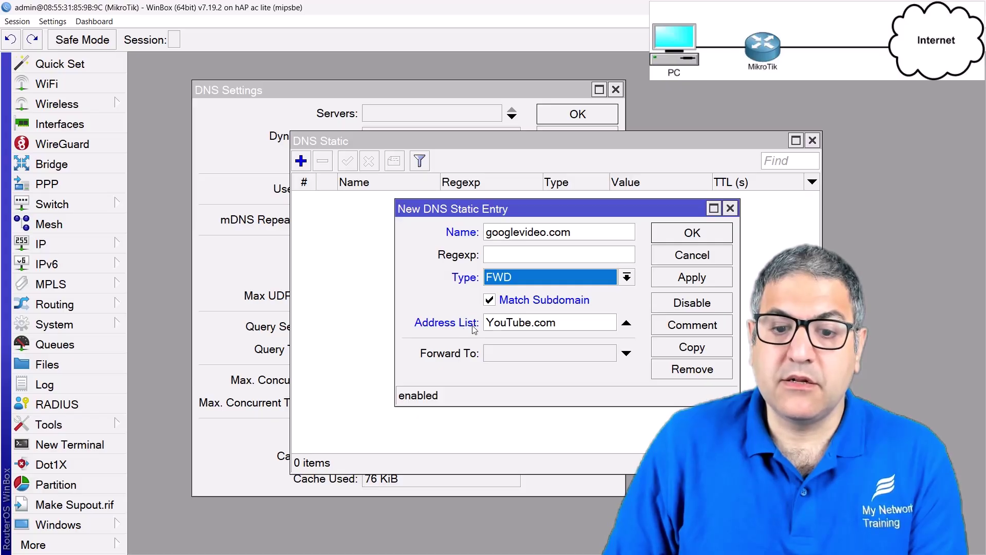
# Step: Shorten the entry's address list name to YouTube and save the static DNS entry
pyautogui.click(559, 323)
pyautogui.press('BackSpace')
pyautogui.press('BackSpace')
pyautogui.press('BackSpace')
pyautogui.press('BackSpace')
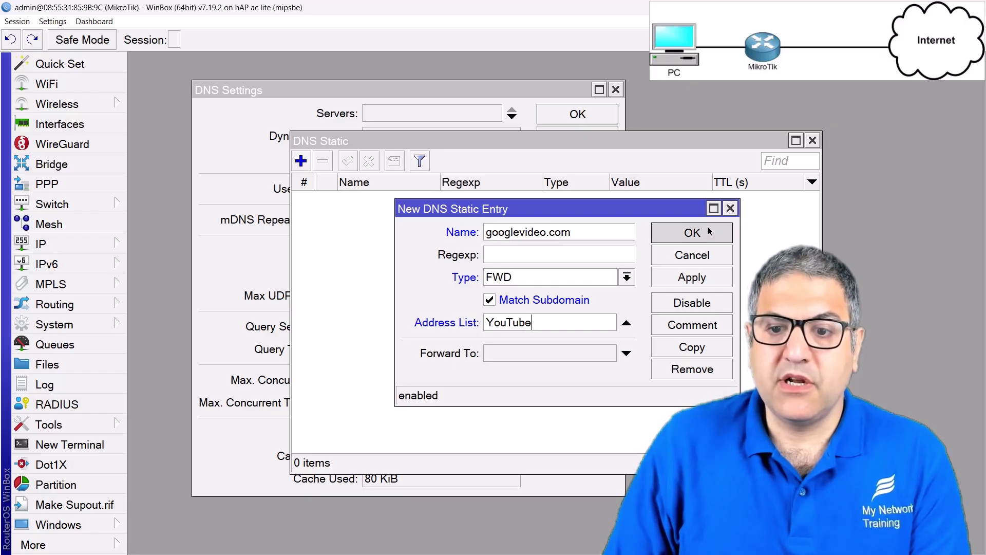
pyautogui.click(708, 232)
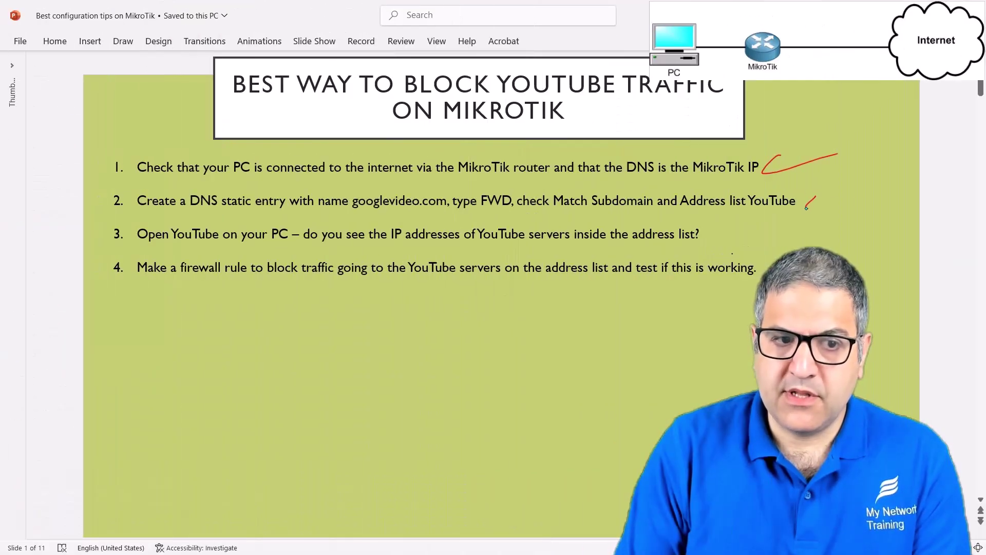
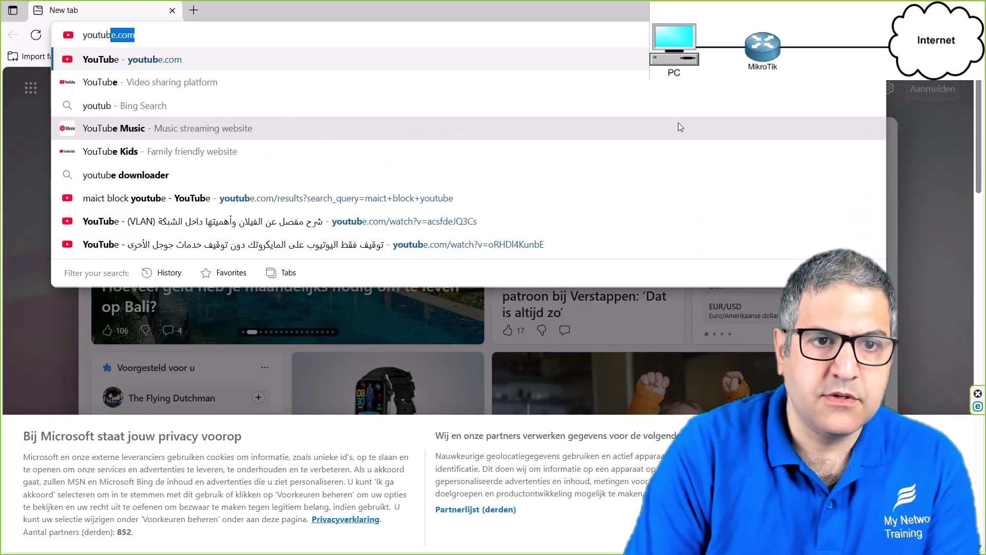
# Step: Open youtube.com in the PC's web browser
pyautogui.write('be')
pyautogui.press('Return')
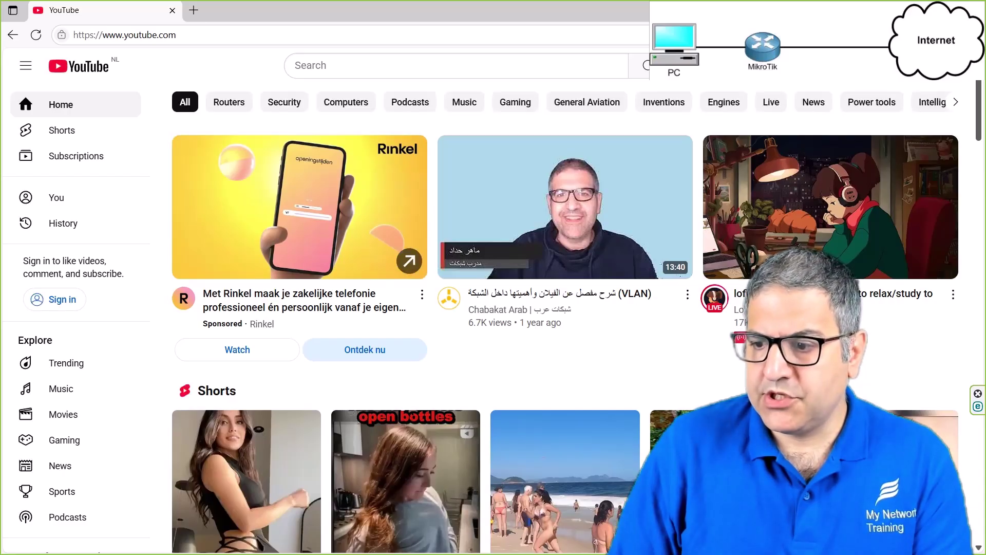
# Step: Return to WinBox, close the static DNS list, and examine the firewall's address lists for YouTube server addresses
pyautogui.hotkey('alt', 'Tab')
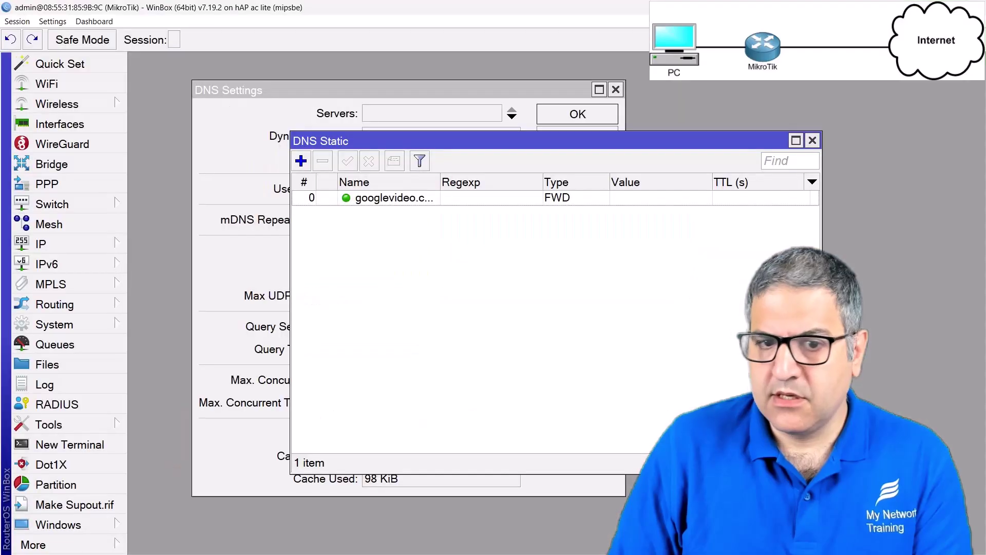
pyautogui.press('Escape')
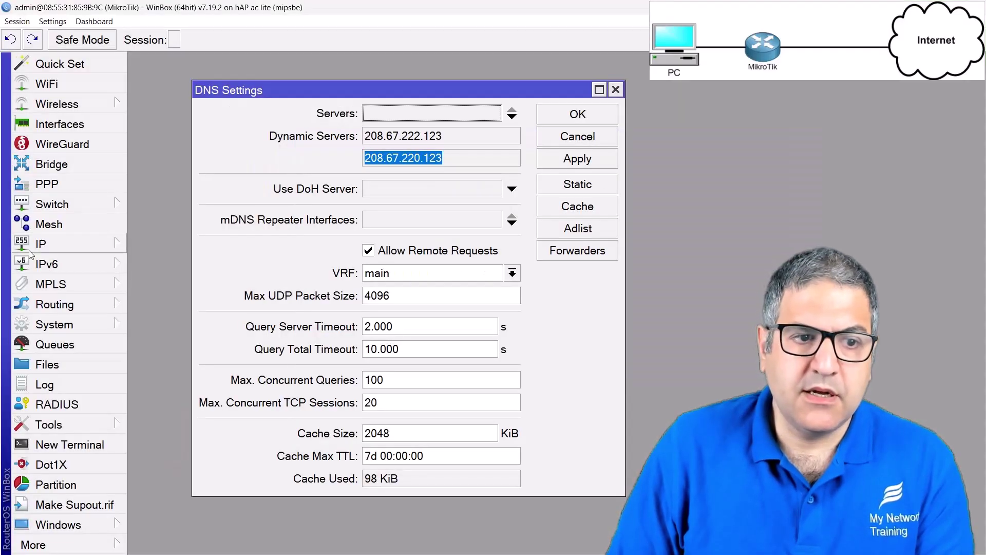
pyautogui.click(46, 247)
pyautogui.click(183, 153)
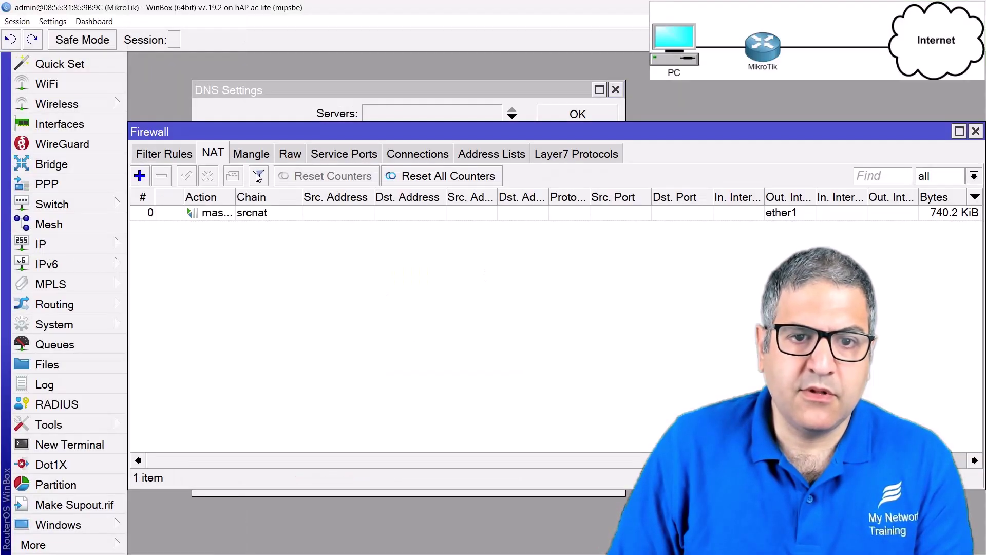
pyautogui.click(488, 154)
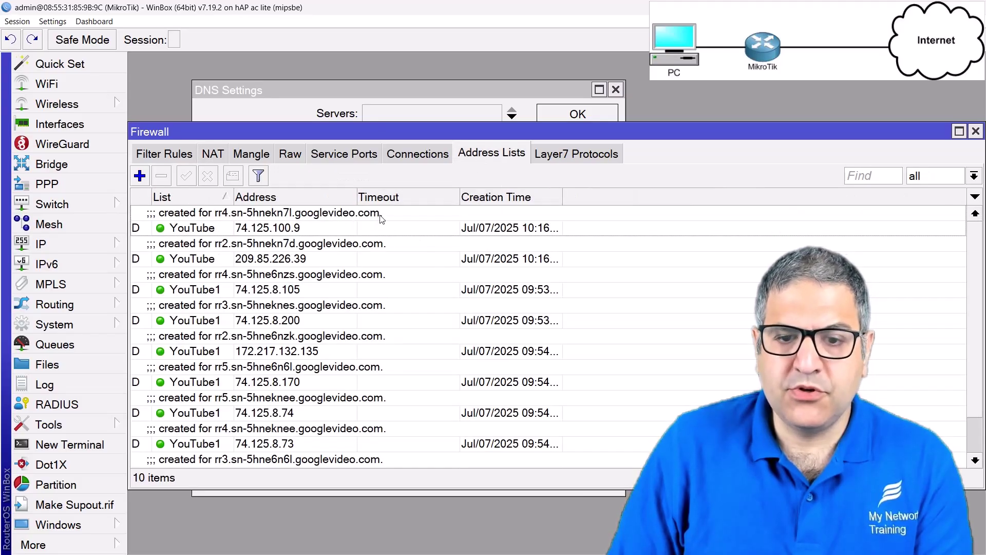
pyautogui.scroll(-1, 378, 233)
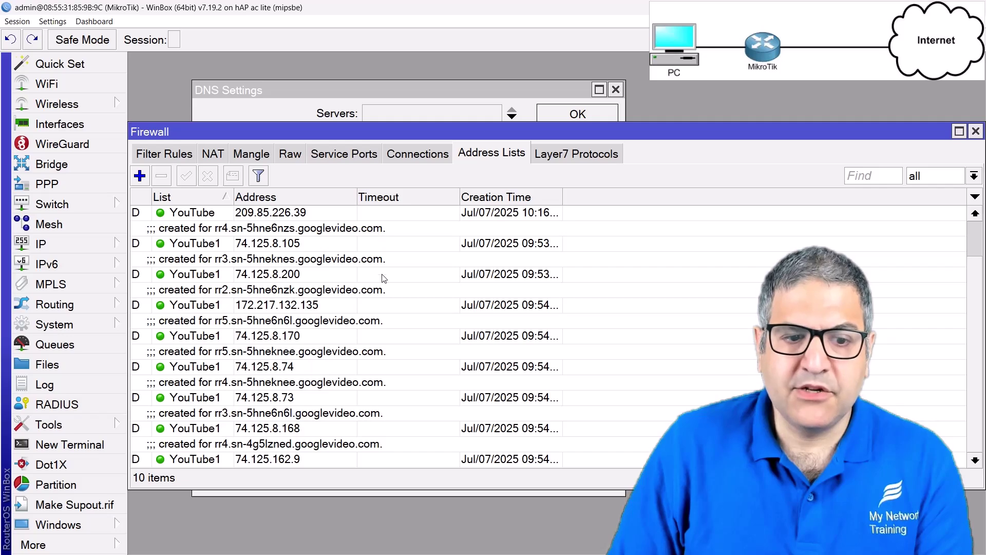
pyautogui.scroll(1, 315, 388)
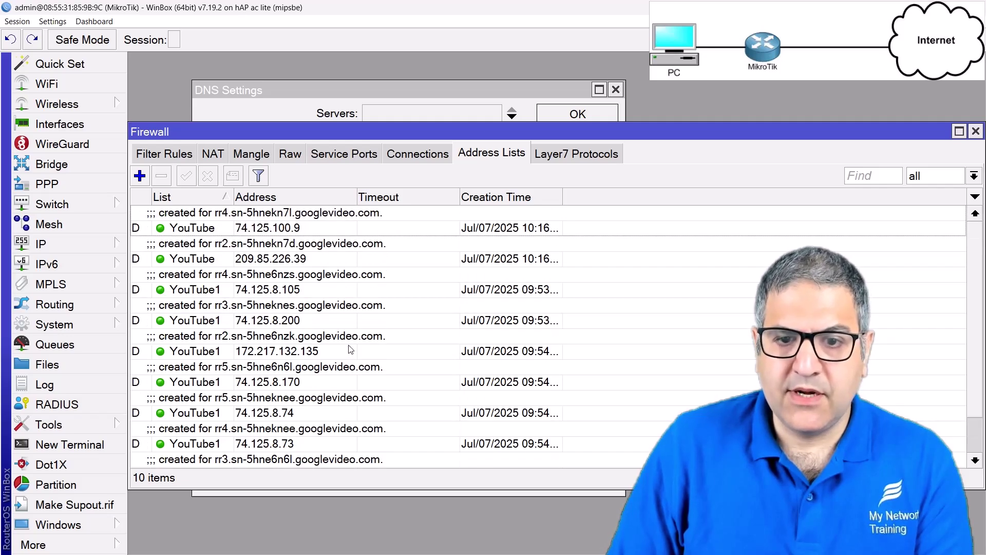
pyautogui.scroll(-1, 364, 329)
# Step: Remove all entries from the firewall's address lists
pyautogui.click(365, 329)
pyautogui.hotkey('ctrl', 'a')
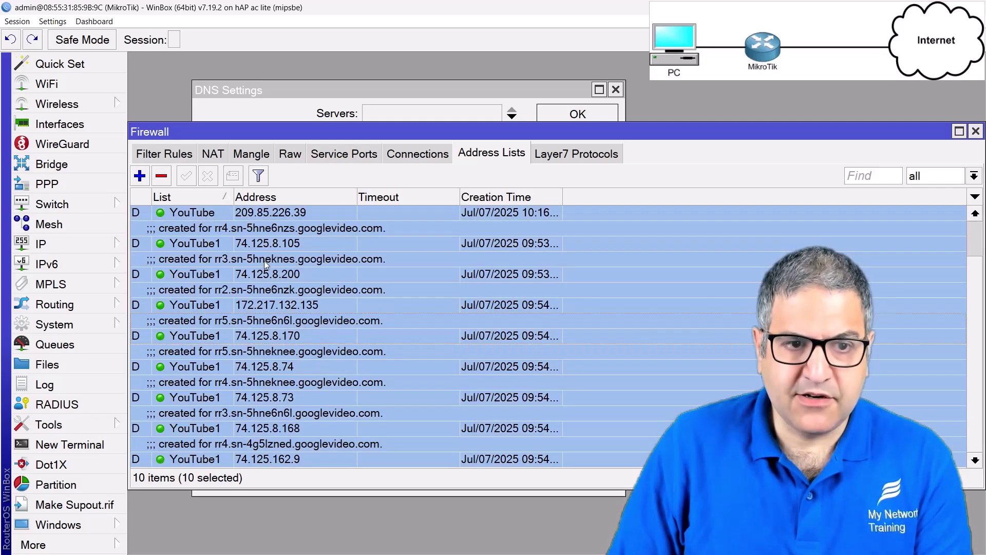
pyautogui.click(163, 181)
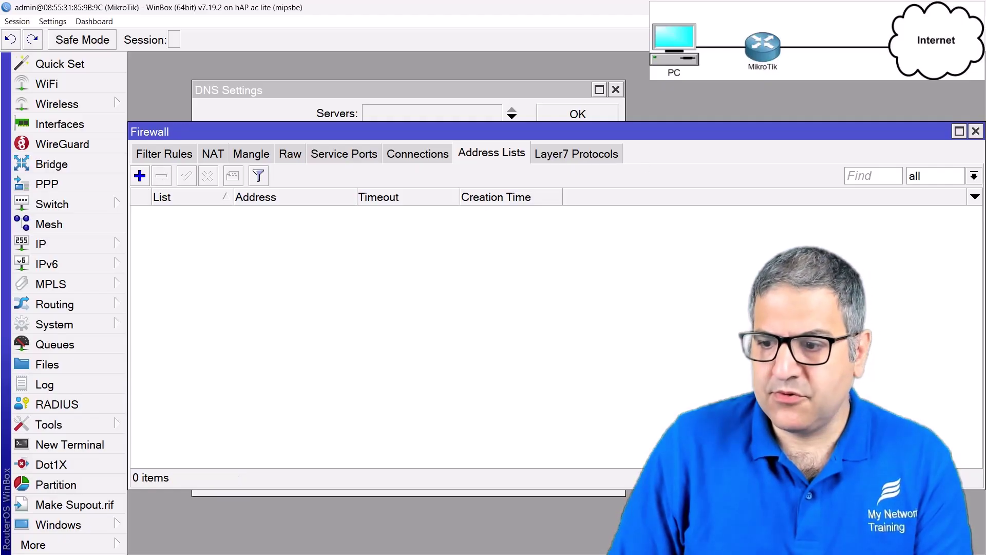
# Step: Switch to the PC's web browser and open youtube.com
pyautogui.click(577, 154)
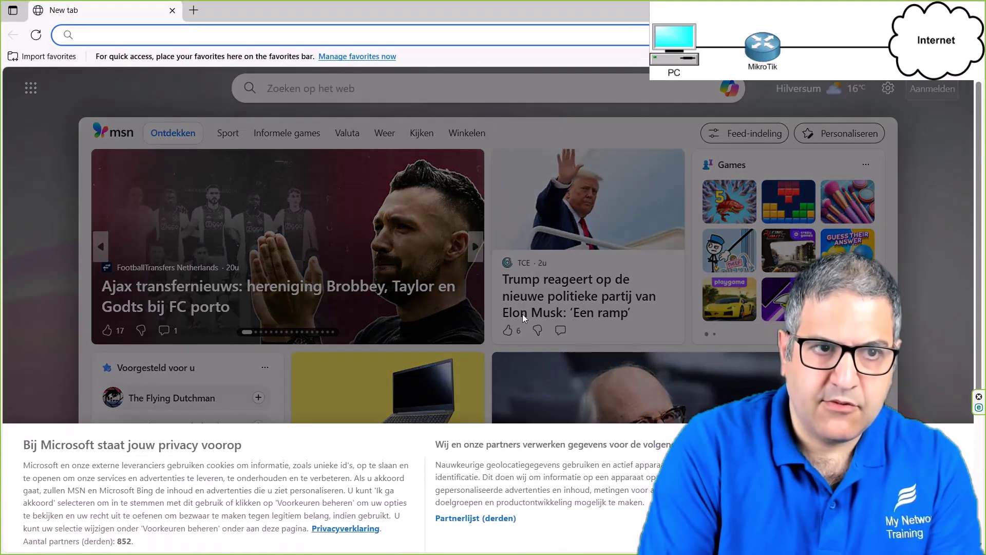
pyautogui.write('youtubec')
pyautogui.press('BackSpace')
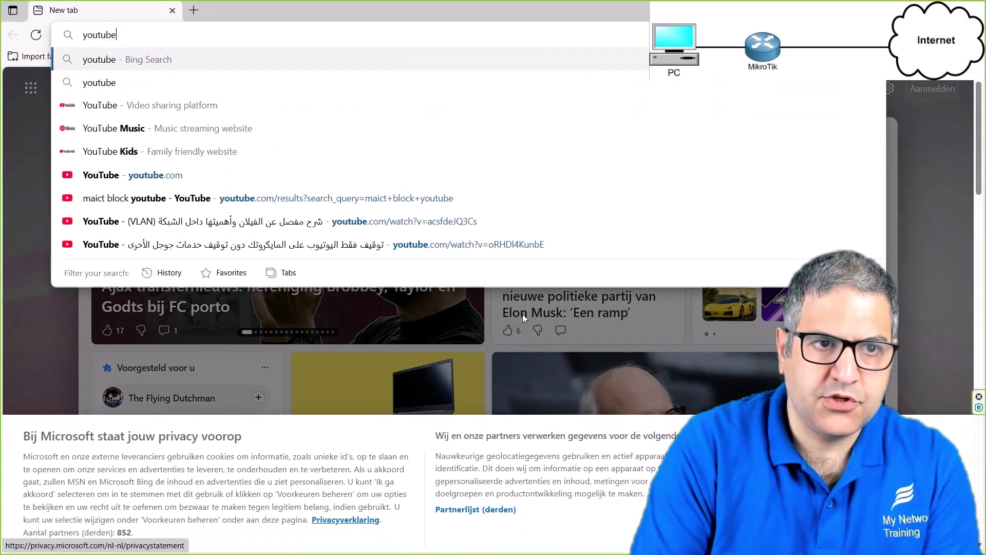
pyautogui.write('.com')
pyautogui.press('Return')
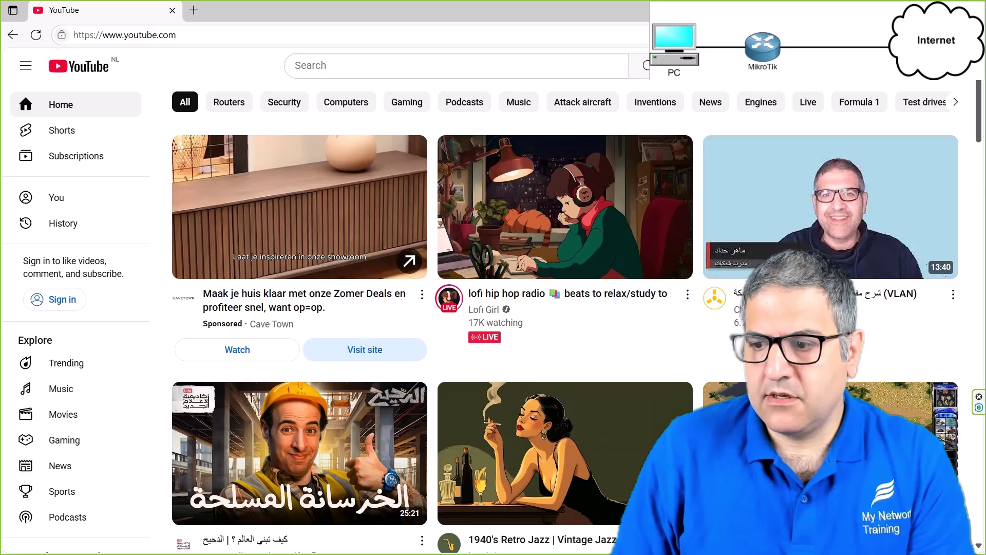
# Step: Return to WinBox and check the firewall's address lists for YouTube server addresses
pyautogui.hotkey('alt', 'Tab')
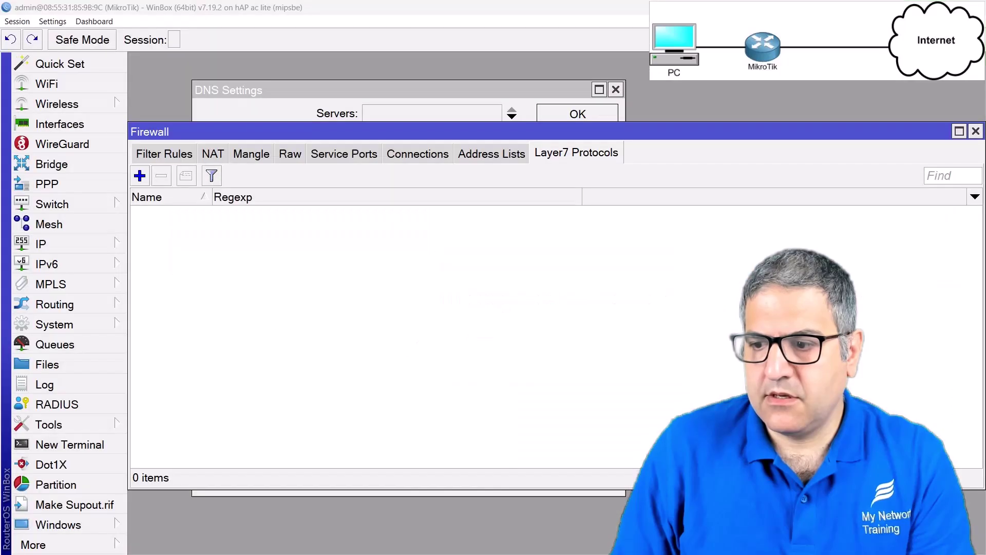
pyautogui.click(492, 154)
pyautogui.click(322, 233)
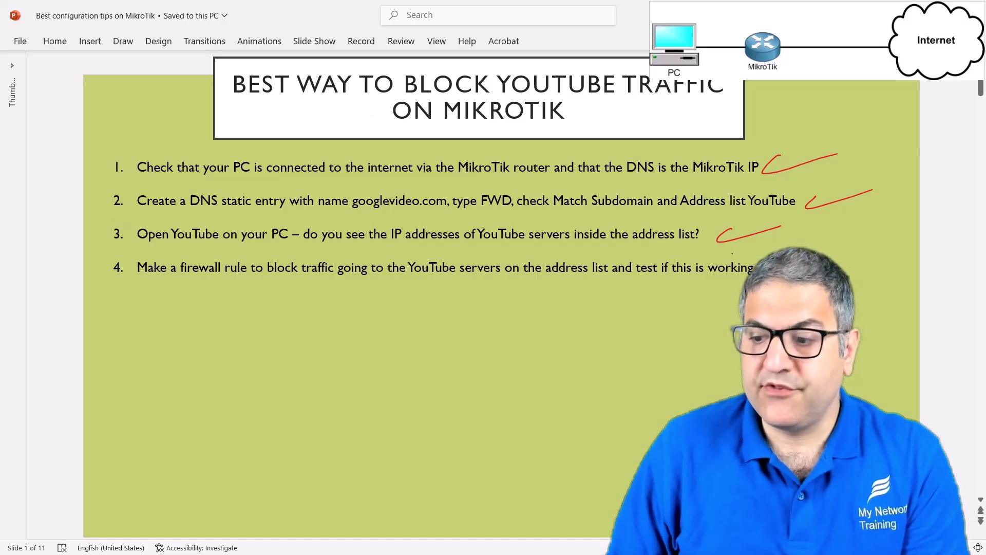
# Step: In the browser, play the doner kebab challenge video with its sound muted and go back to YouTube's home page
pyautogui.hotkey('alt', 'Tab')
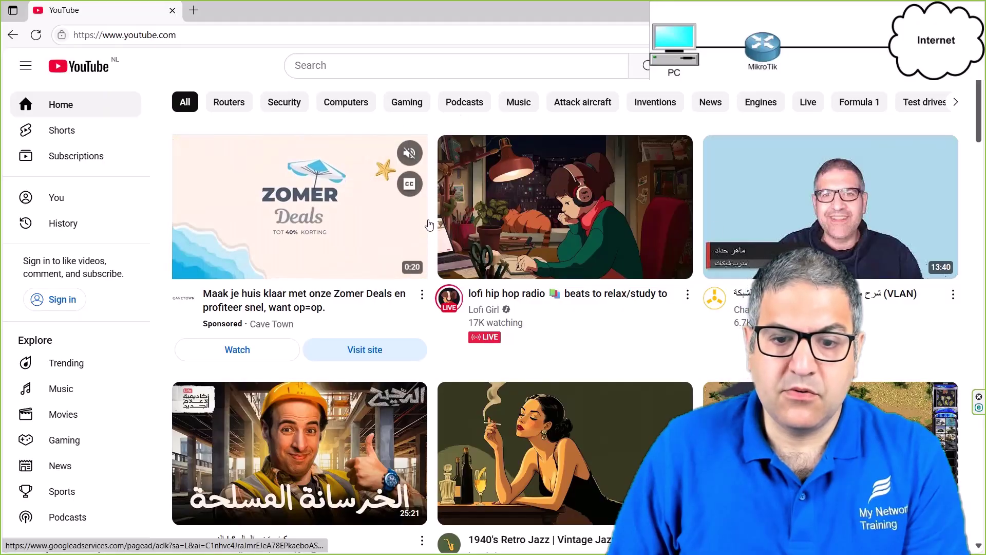
pyautogui.moveTo(588, 183)
pyautogui.scroll(-10, 566, 210)
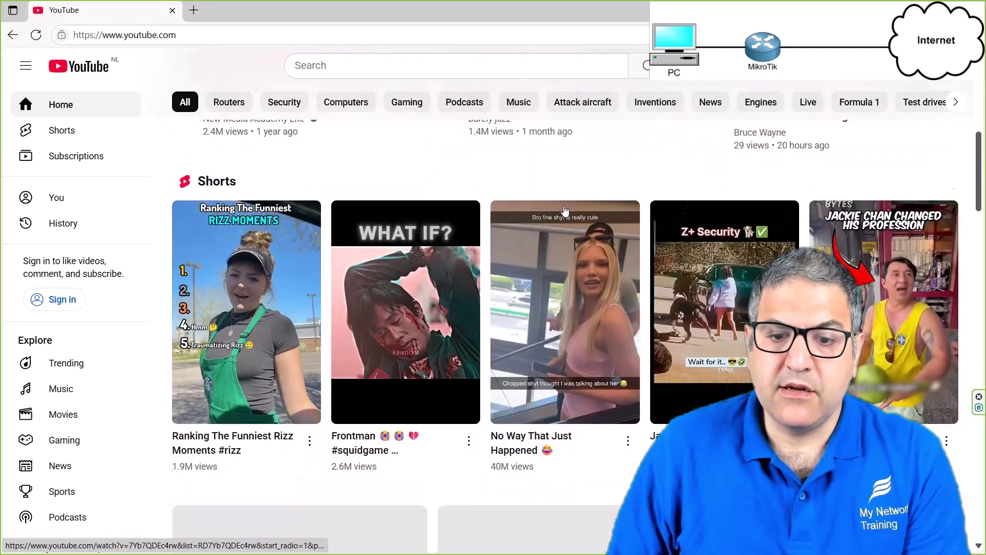
pyautogui.scroll(-1, 566, 211)
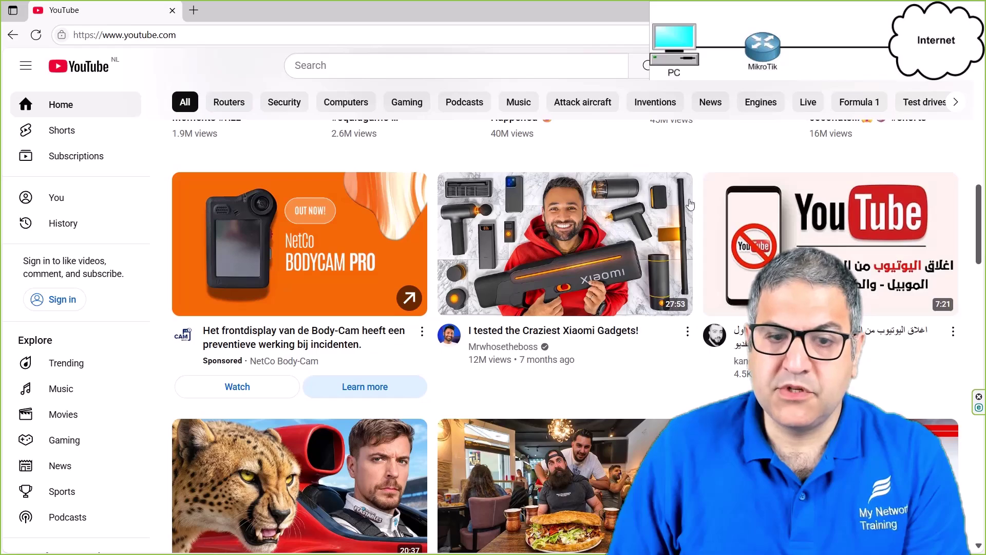
pyautogui.scroll(-4, 515, 209)
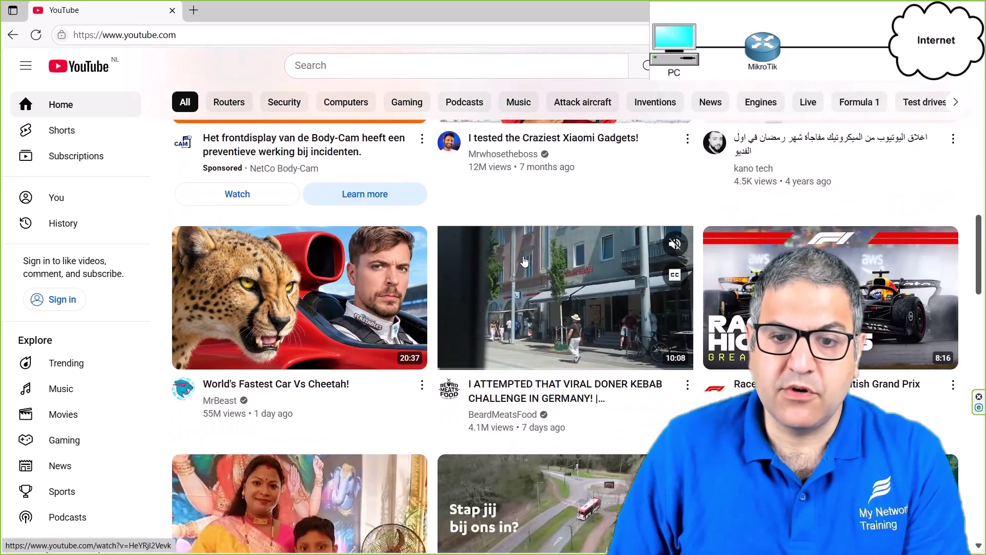
pyautogui.click(490, 254)
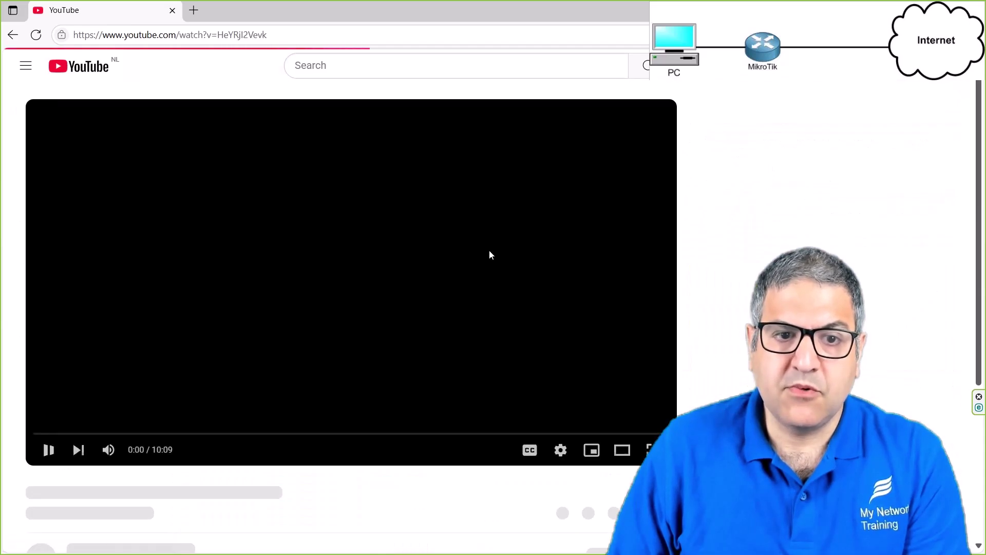
pyautogui.click(102, 451)
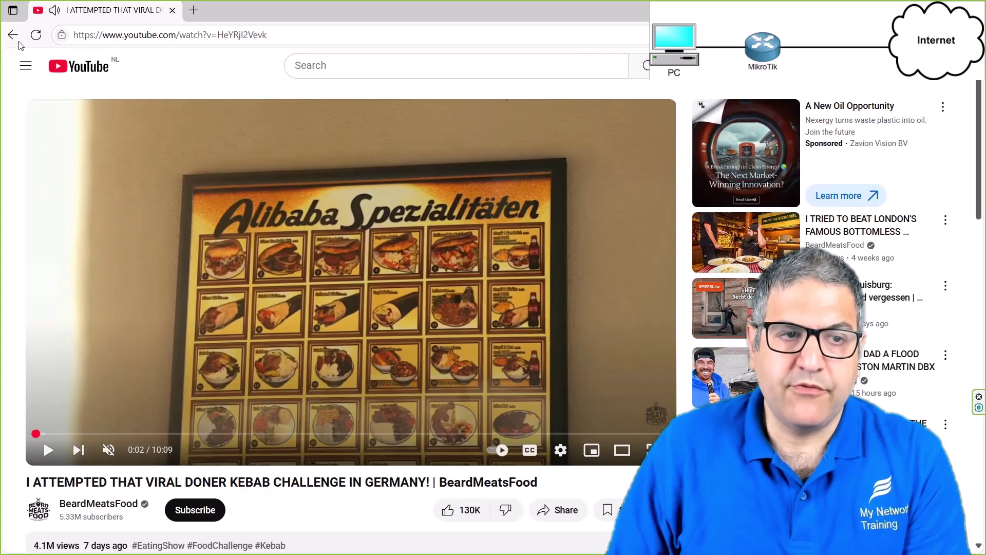
pyautogui.click(13, 35)
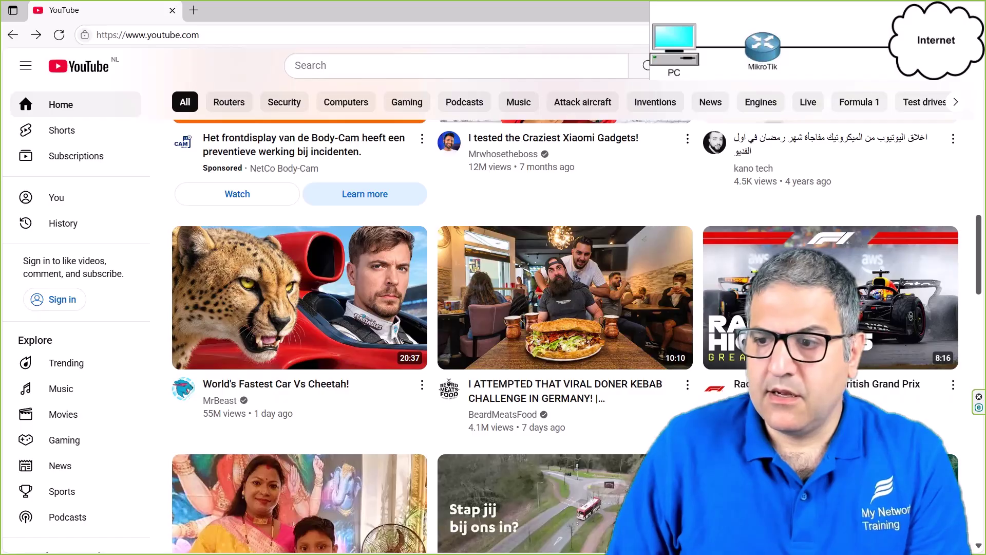
# Step: Return to WinBox and start a firewall filter rule in the forward chain with YouTube as the destination address list
pyautogui.hotkey('alt', 'Tab')
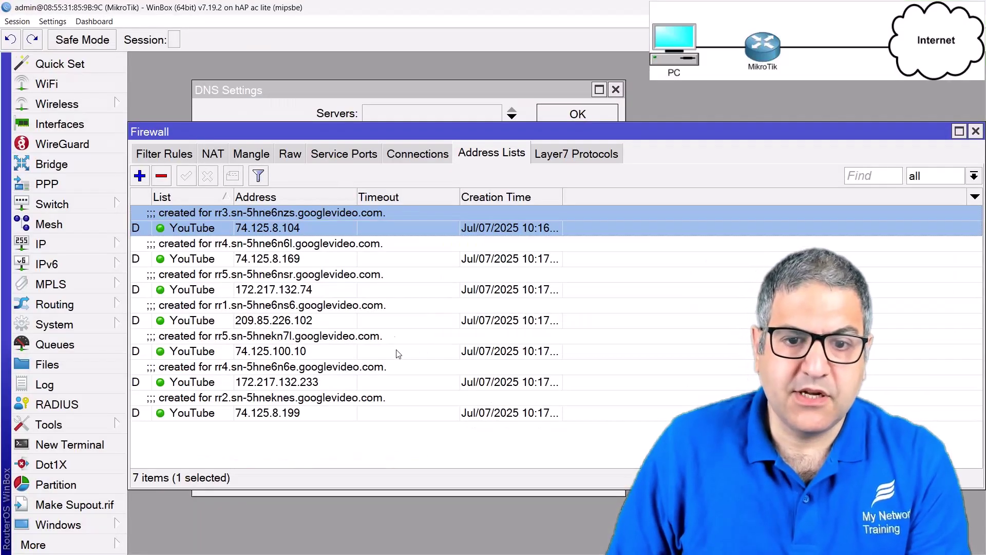
pyautogui.click(181, 156)
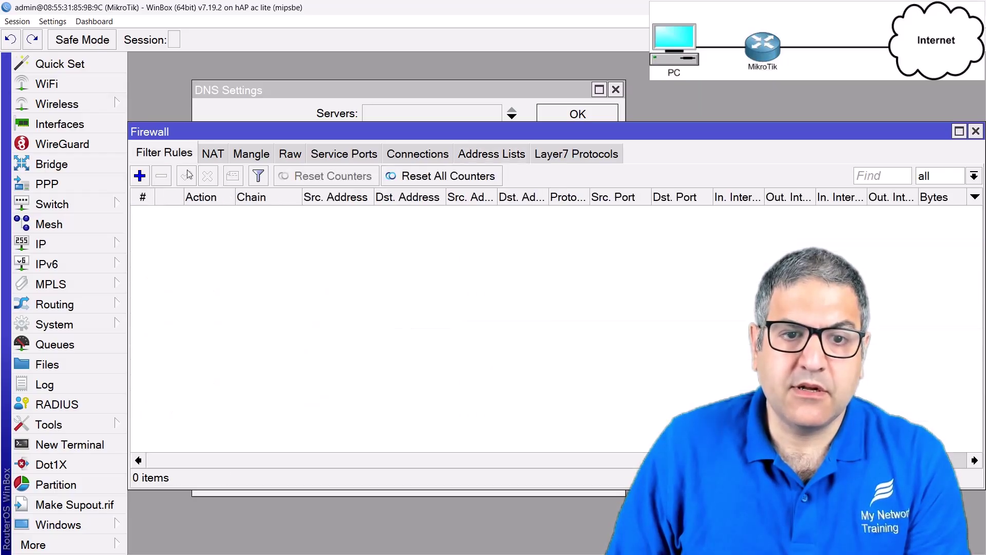
pyautogui.click(144, 180)
pyautogui.moveTo(523, 68); pyautogui.dragTo(324, 98)
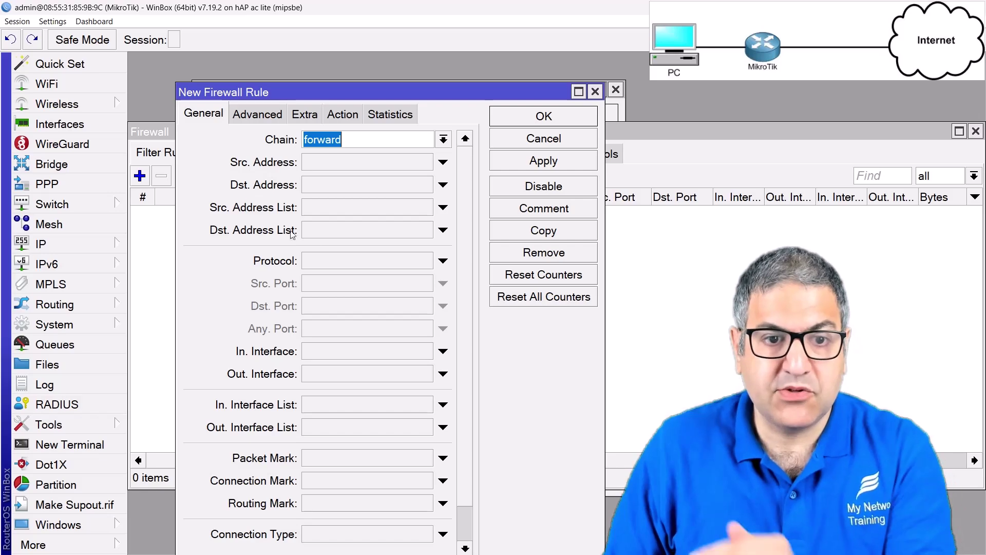
pyautogui.click(361, 227)
pyautogui.click(425, 200)
pyautogui.click(398, 217)
# Step: Set the new filter rule's action to drop and save the rule
pyautogui.click(343, 84)
pyautogui.click(335, 109)
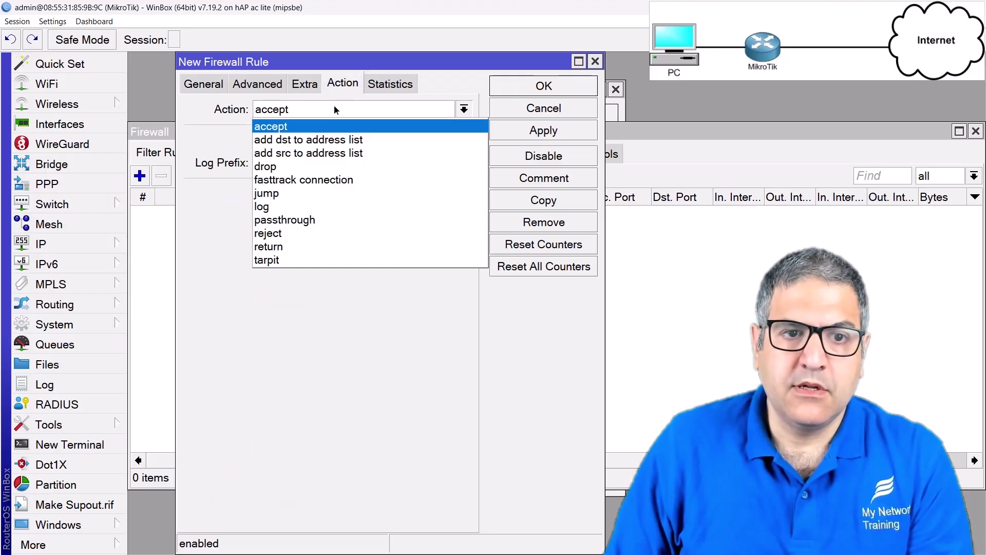
pyautogui.click(325, 167)
pyautogui.click(535, 91)
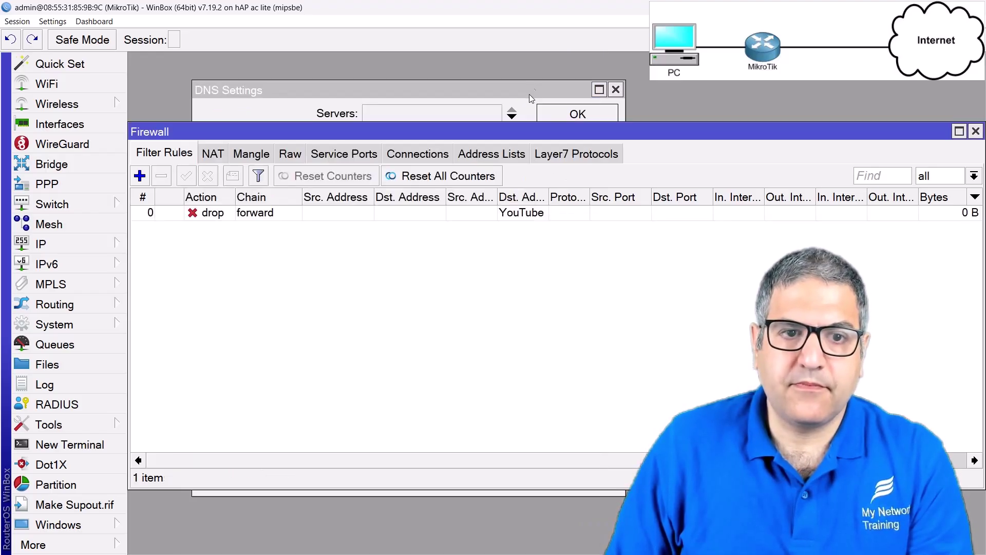
pyautogui.hscroll(3, 559, 460)
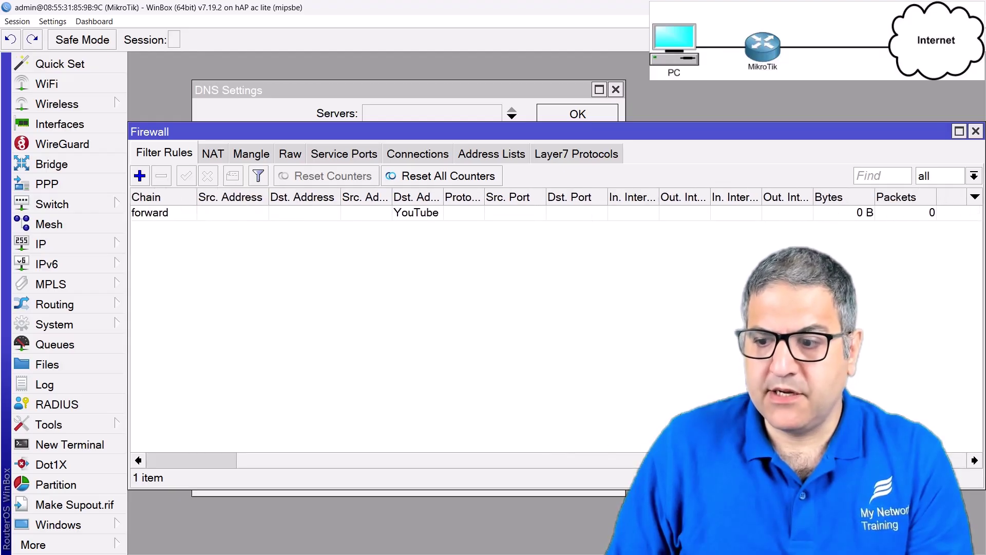
# Step: Test the block in the browser by reloading YouTube and opening the Domino's Pizza factory video
pyautogui.hotkey('alt', 'Tab')
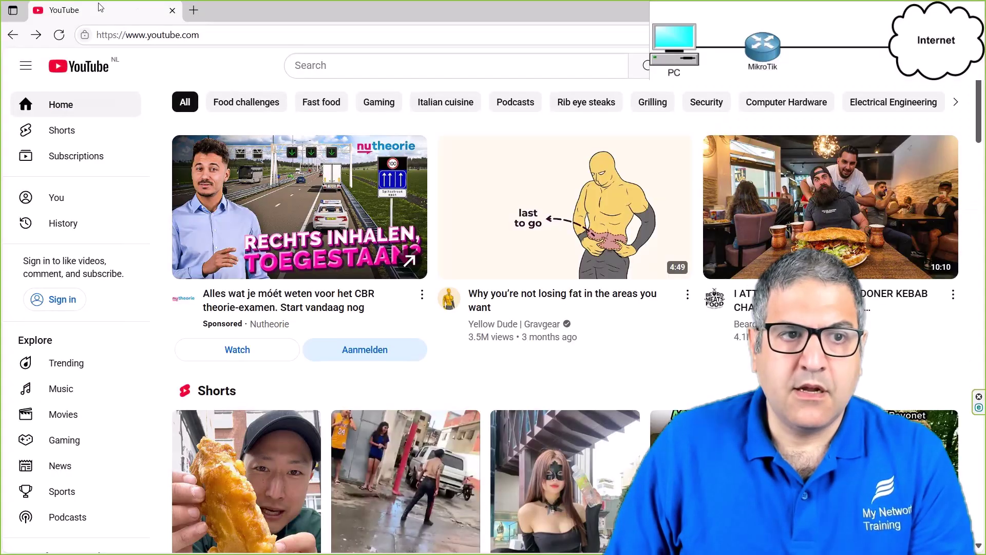
pyautogui.click(59, 35)
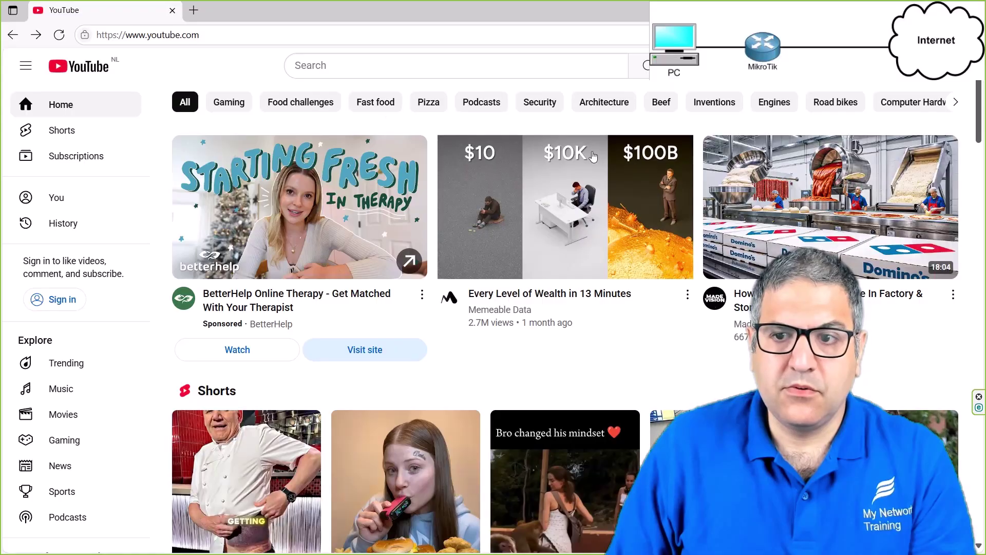
pyautogui.click(785, 151)
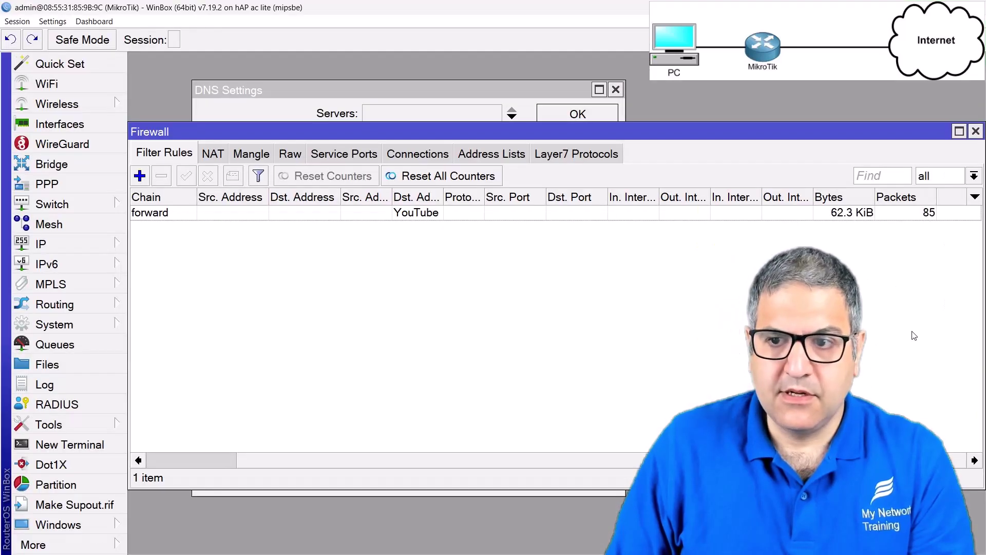
# Step: In WinBox, examine the drop rule's byte and packet counters and the addresses collected in the YouTube list
pyautogui.click(853, 216)
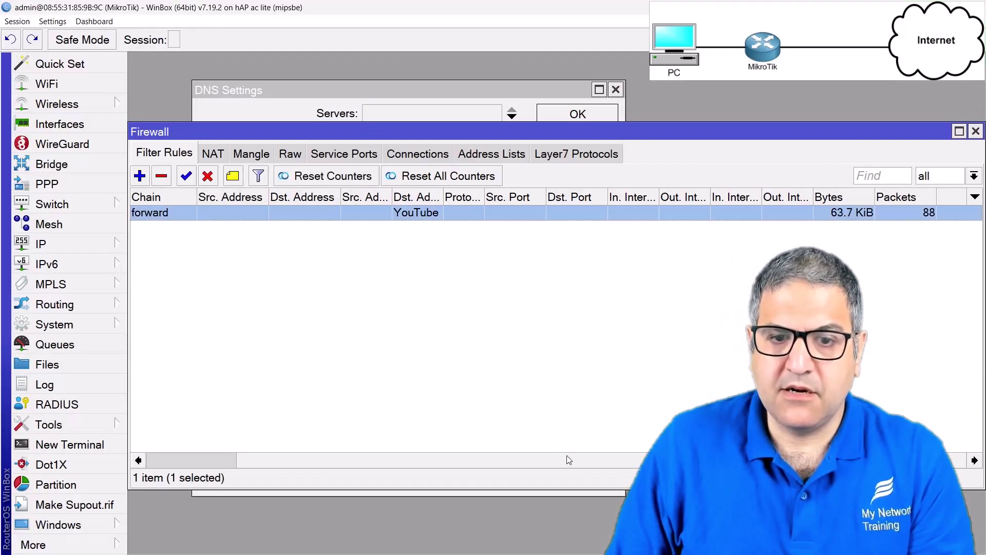
pyautogui.click(507, 153)
pyautogui.scroll(-2, 510, 335)
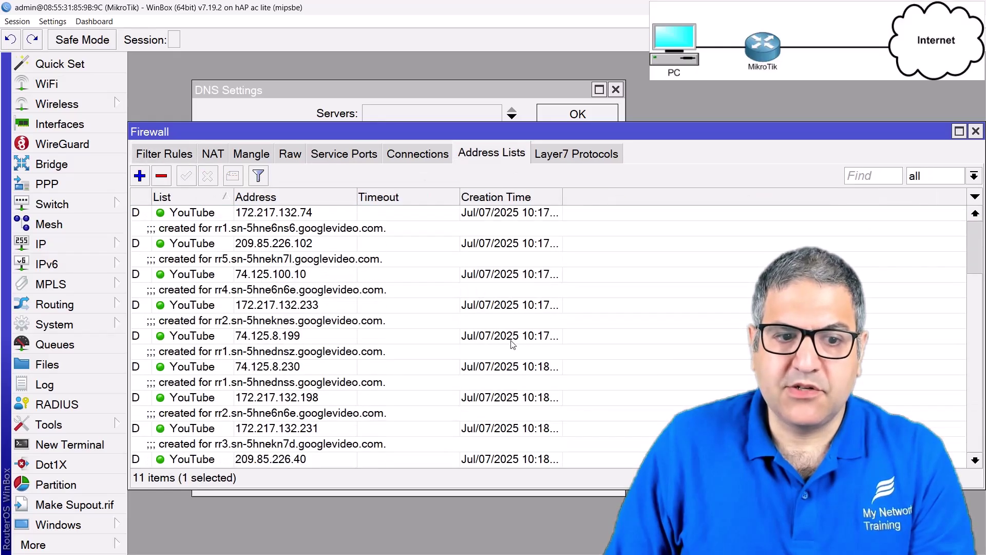
pyautogui.scroll(2, 519, 365)
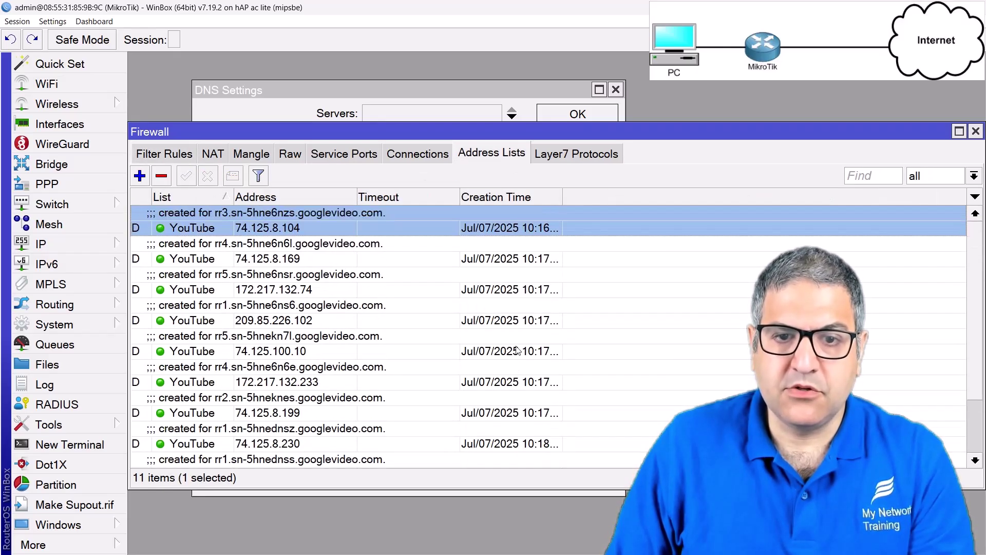
pyautogui.click(163, 154)
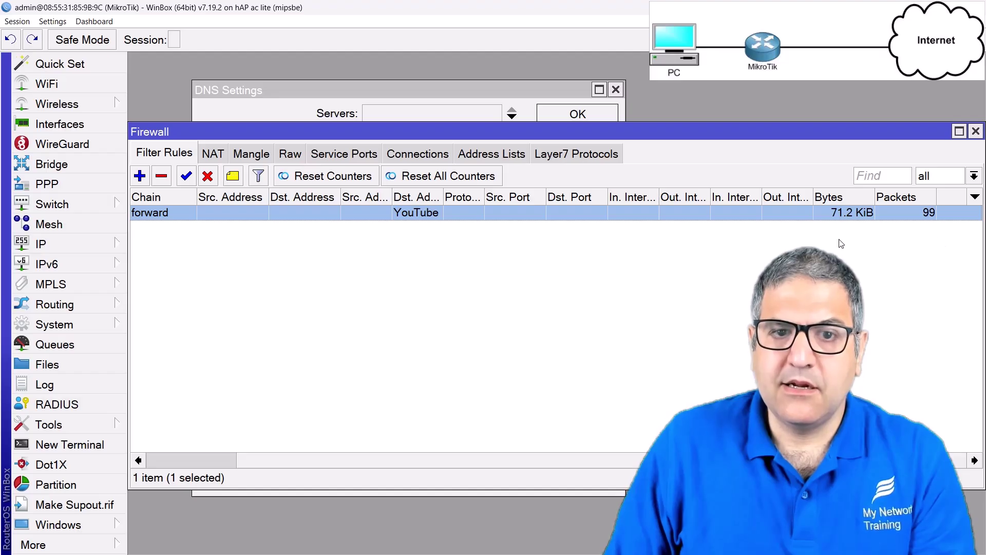
# Step: Switch to the browser and open google.com in a new tab to test that it is still reachable
pyautogui.hotkey('alt', 'Tab')
pyautogui.hotkey('ctrl', 't')
pyautogui.write('google.com')
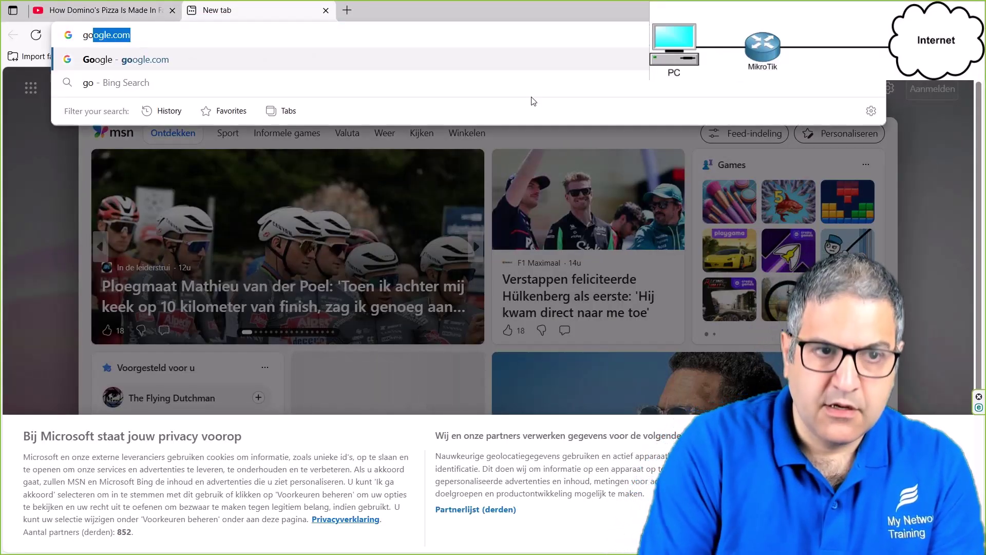
pyautogui.press('Return')
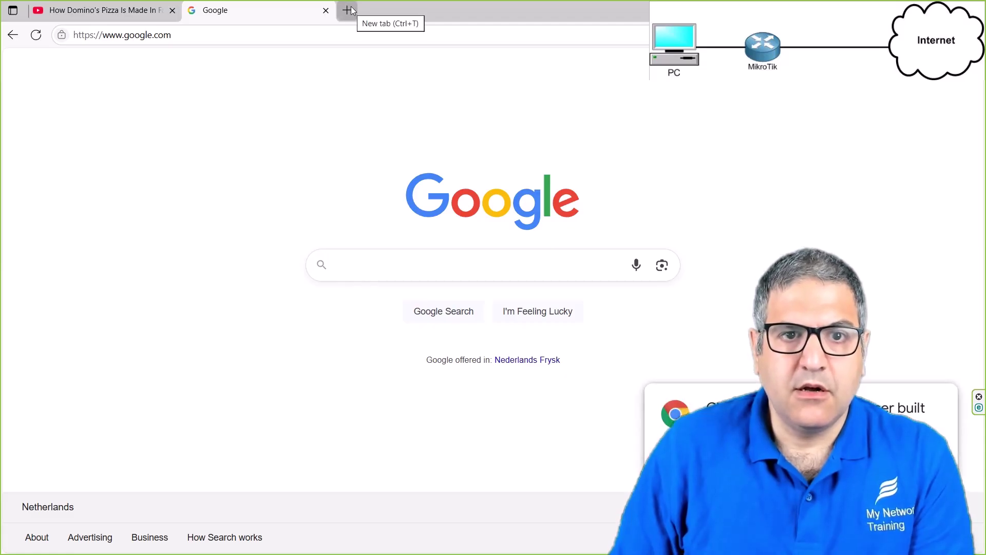
# Step: Open maps.google.com in another new tab to test access to Google Maps
pyautogui.click(352, 11)
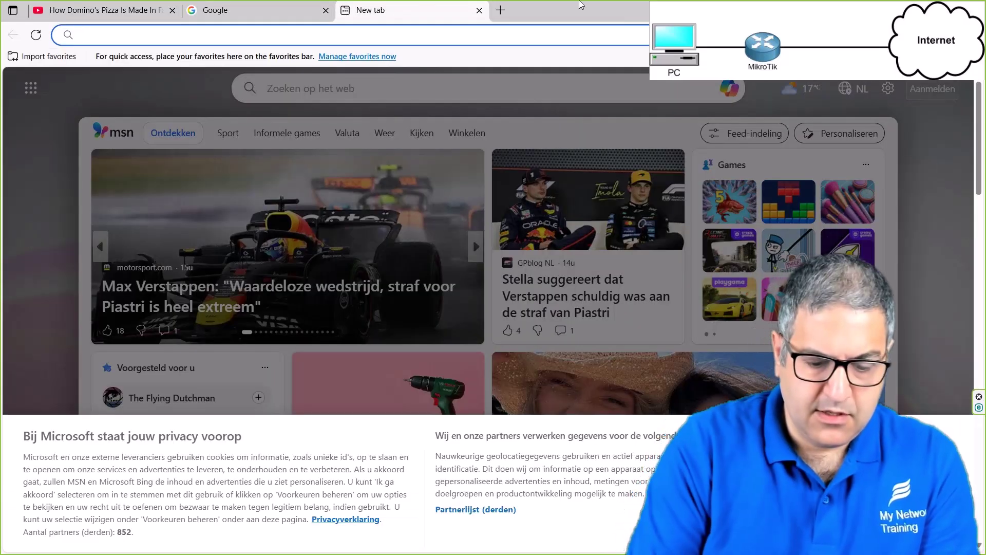
pyautogui.write('maps.')
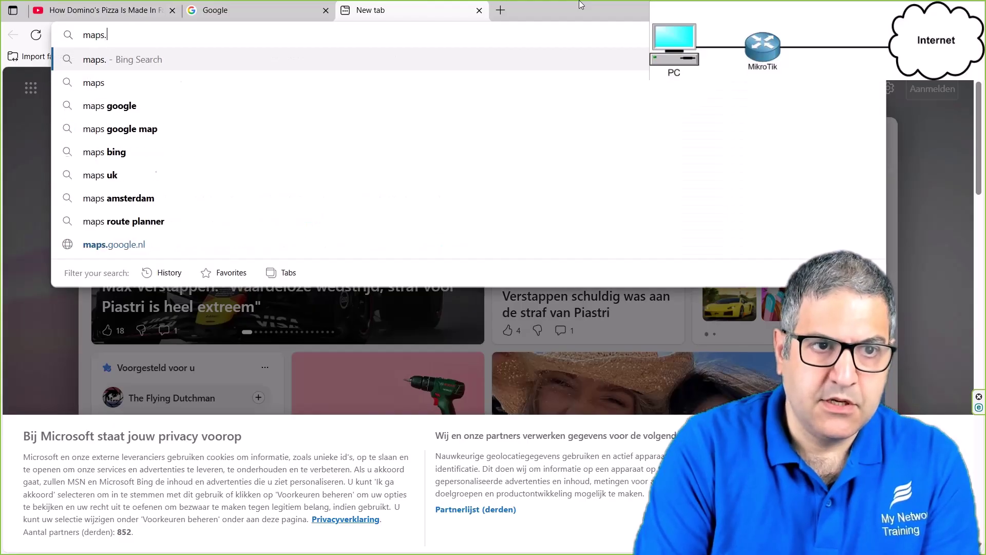
pyautogui.write('googl')
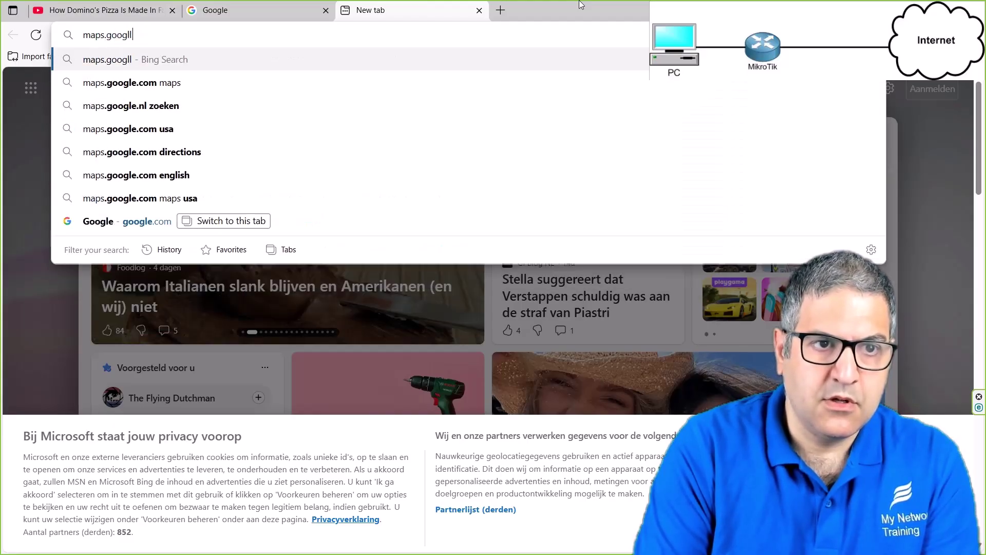
pyautogui.write('e.com')
pyautogui.press('Return')
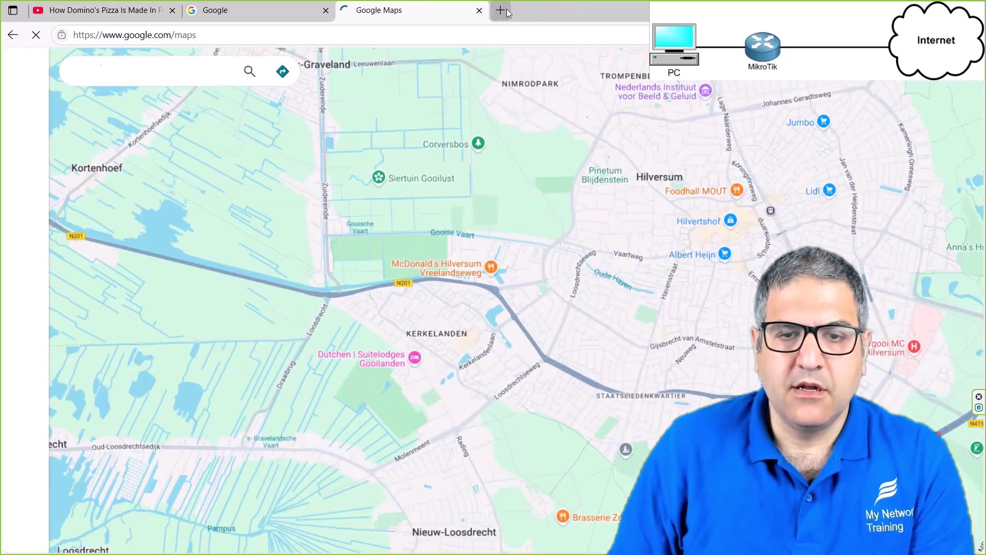
# Step: Open gmail.com in another new tab to test access to Gmail
pyautogui.click(501, 10)
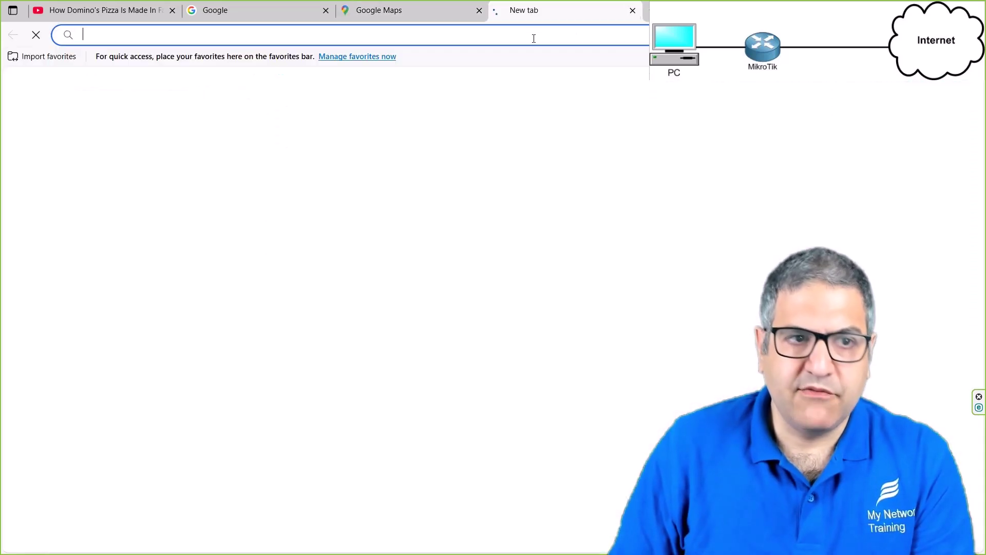
pyautogui.write('gmail.com')
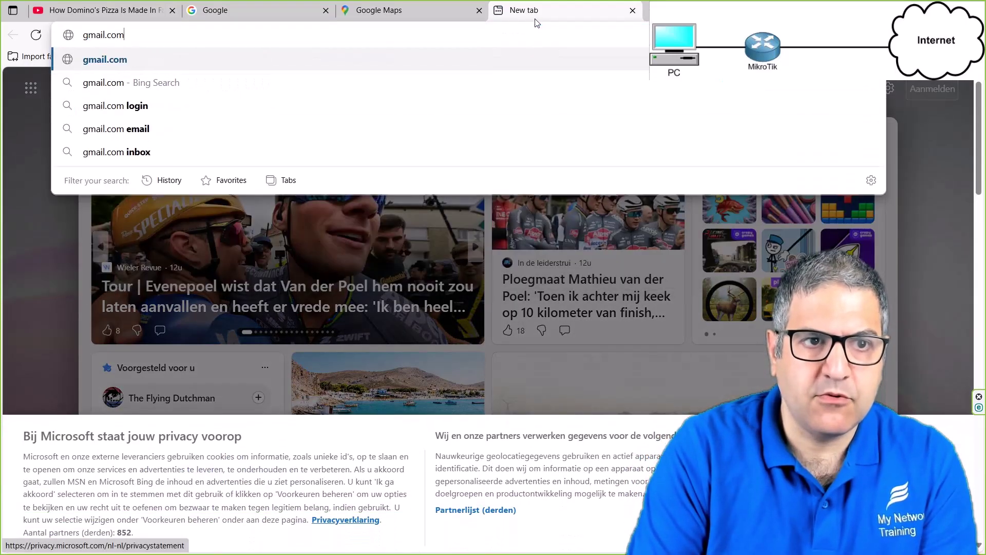
pyautogui.press('Return')
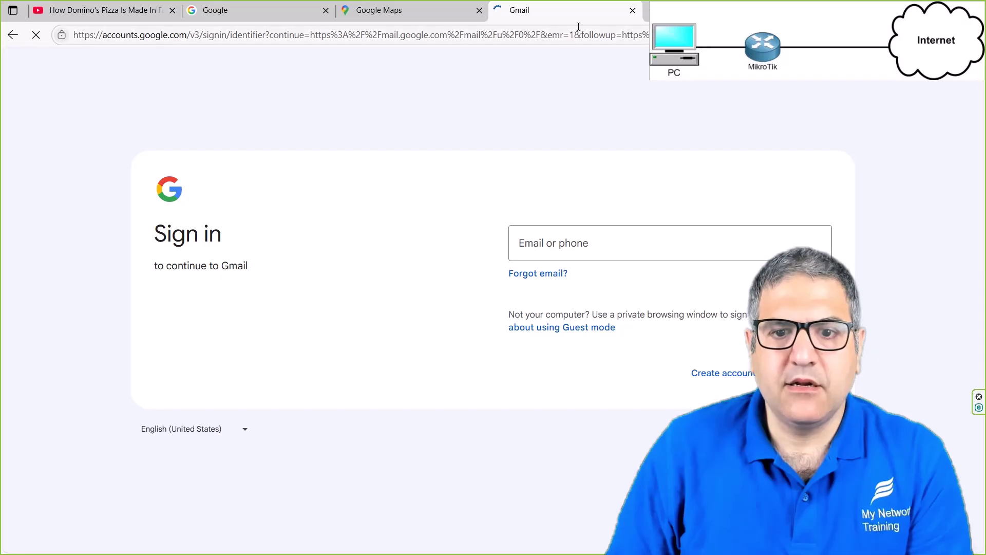
# Step: Go back to the YouTube tab and open the Kit Kat factory video to test the block again
pyautogui.click(140, 6)
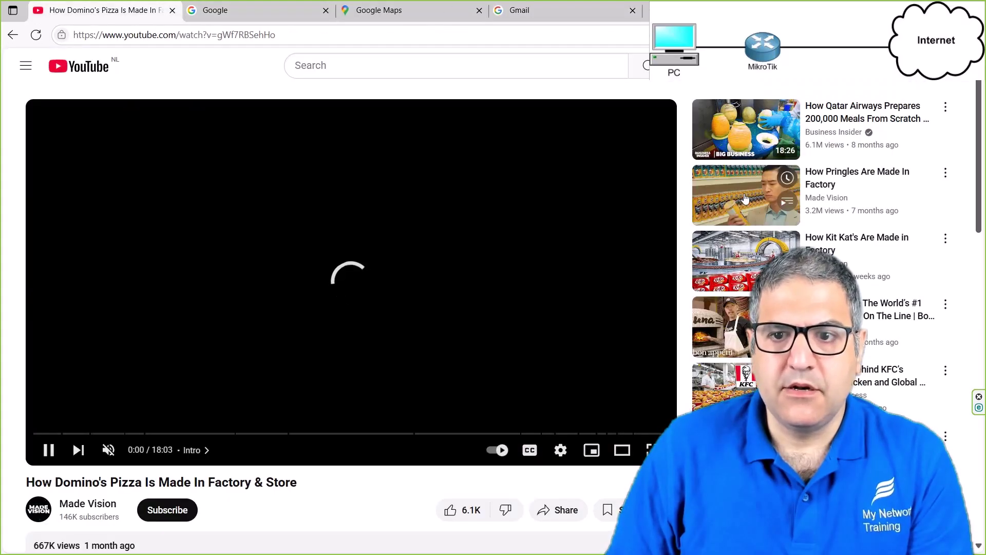
pyautogui.moveTo(734, 247)
pyautogui.click(734, 247)
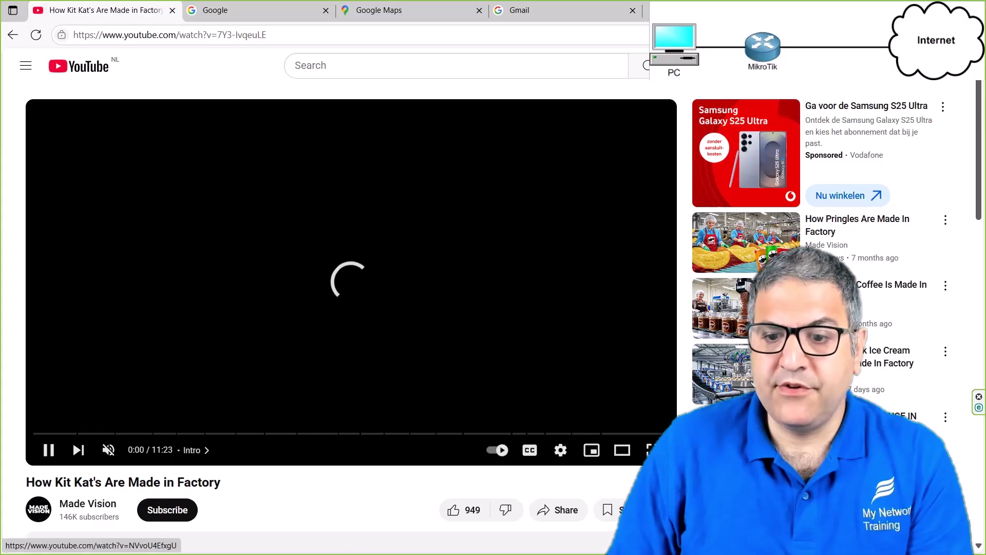
pyautogui.scroll(-3, 822, 309)
pyautogui.scroll(3, 718, 234)
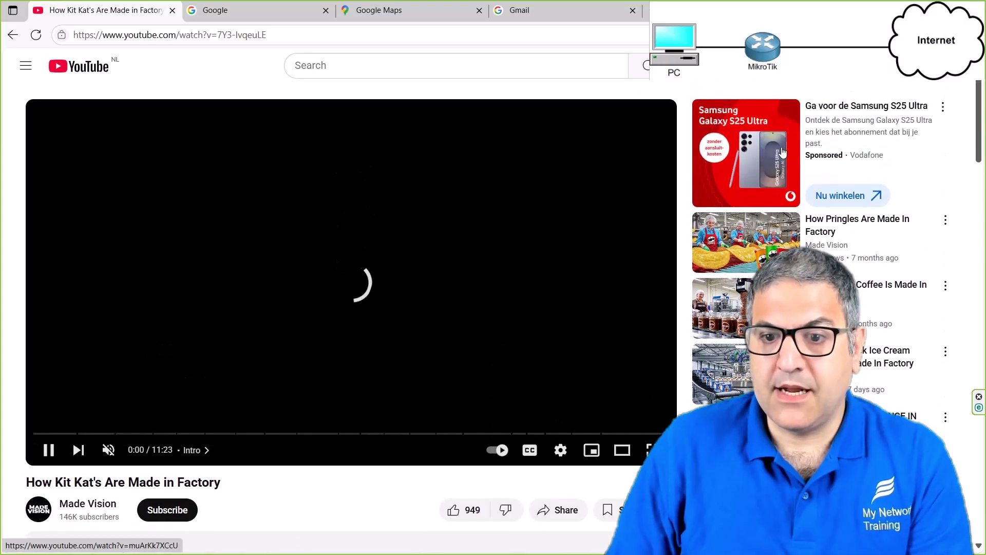